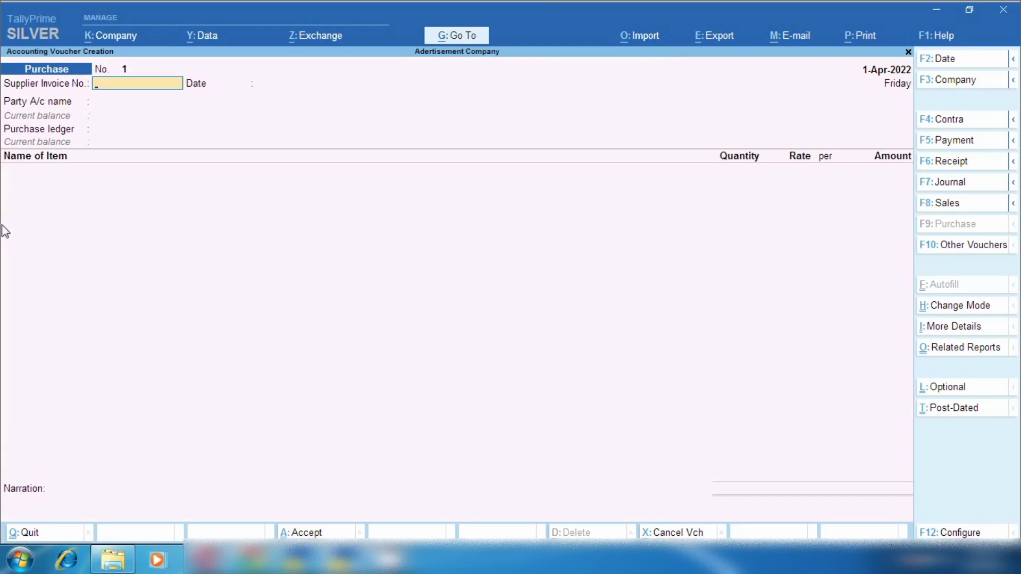
# Switch the purchase voucher to Accounting Invoice mode and set its date to 25-Aug-2022
pyautogui.click(942, 309)
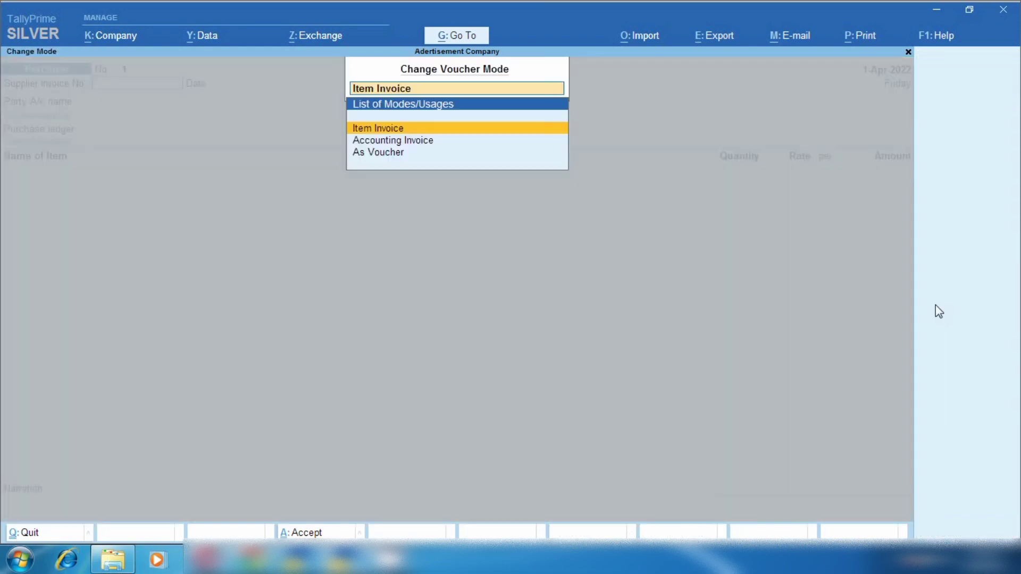
pyautogui.click(415, 143)
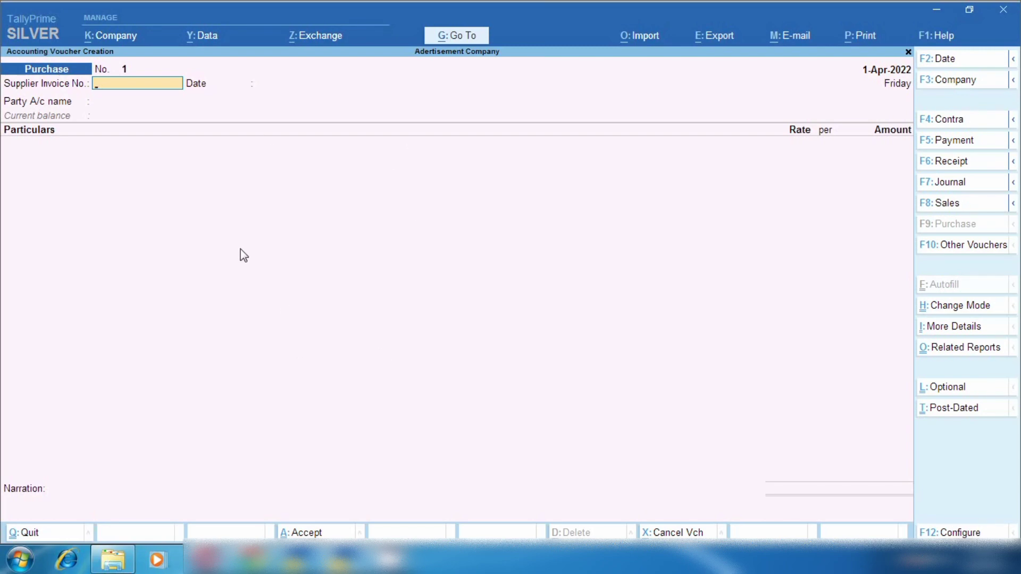
pyautogui.press('F2')
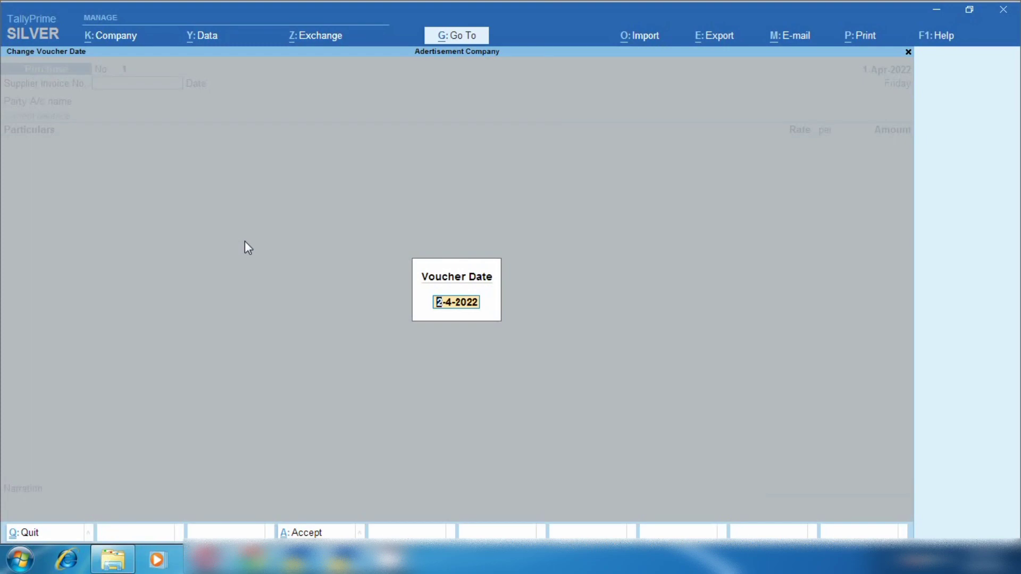
pyautogui.write('28')
pyautogui.press('BackSpace')
pyautogui.press('BackSpace')
pyautogui.write('25-8')
pyautogui.press('Return')
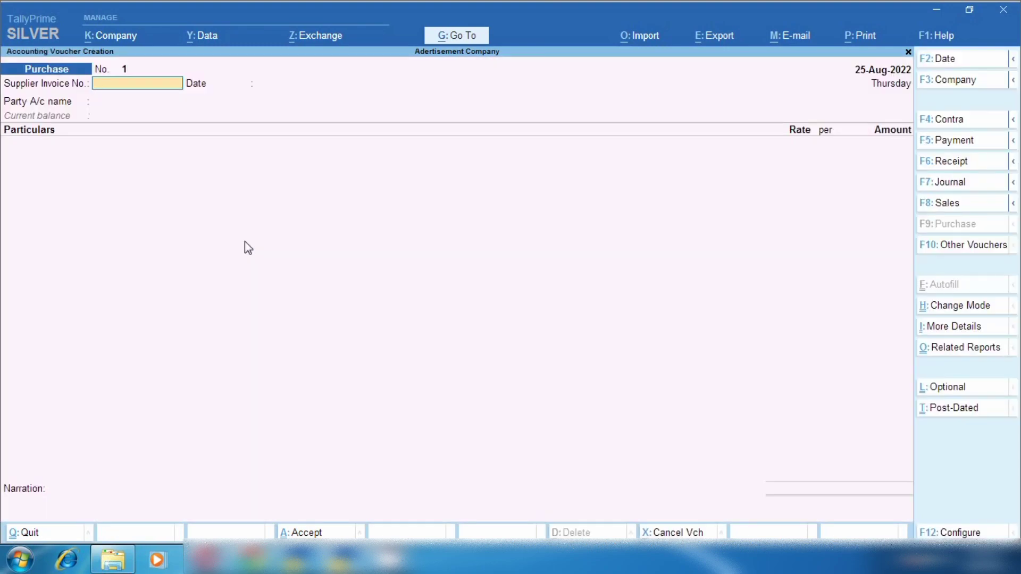
# Enter supplier invoice number 001 and accept 25-Aug-2022 as the supplier invoice date
pyautogui.write('001')
pyautogui.press('Return')
pyautogui.press('Return')
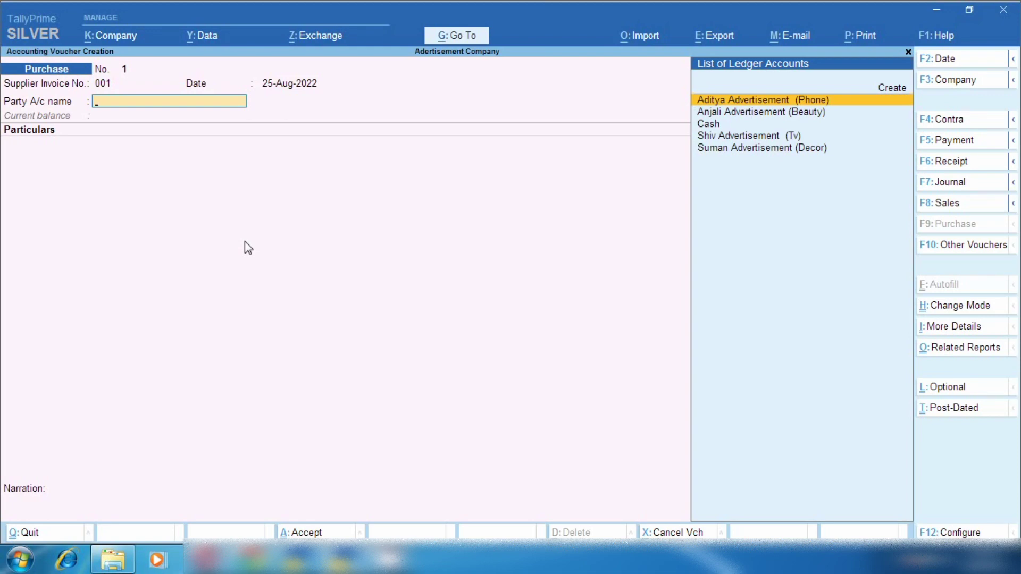
# Choose Aditya Advertisement (Phone) as the party account and leave all receipt details blank
pyautogui.press('Return')
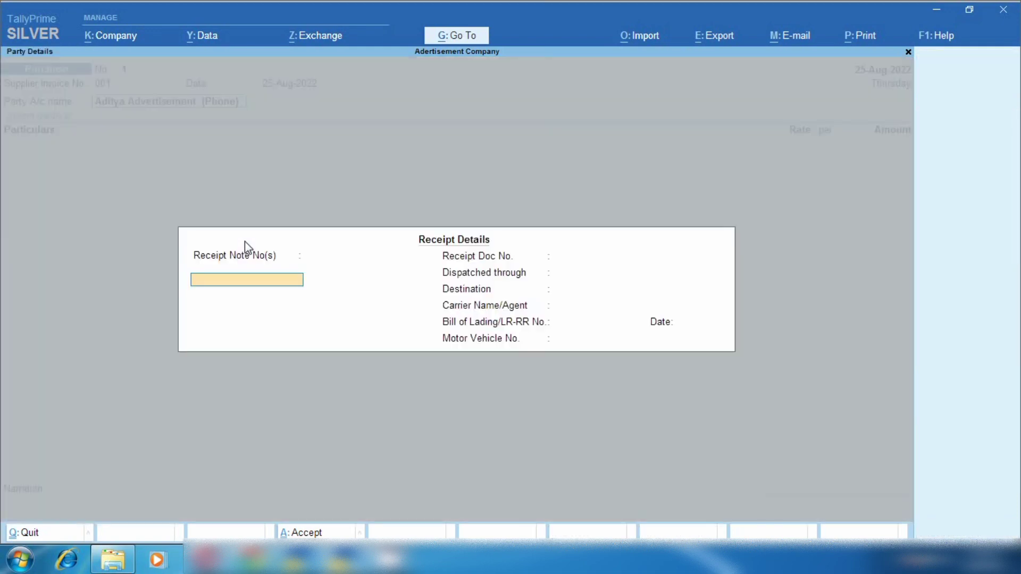
pyautogui.press('Return')
pyautogui.press('Return')
pyautogui.press('Return')
pyautogui.press('Return')
pyautogui.press('Return')
pyautogui.press('Return')
pyautogui.press('Return')
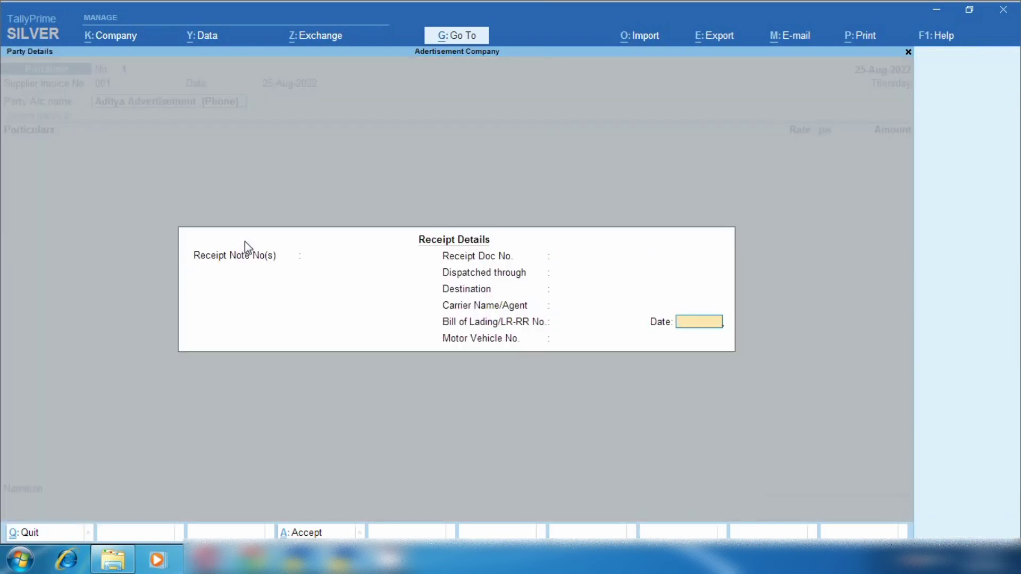
pyautogui.press('Return')
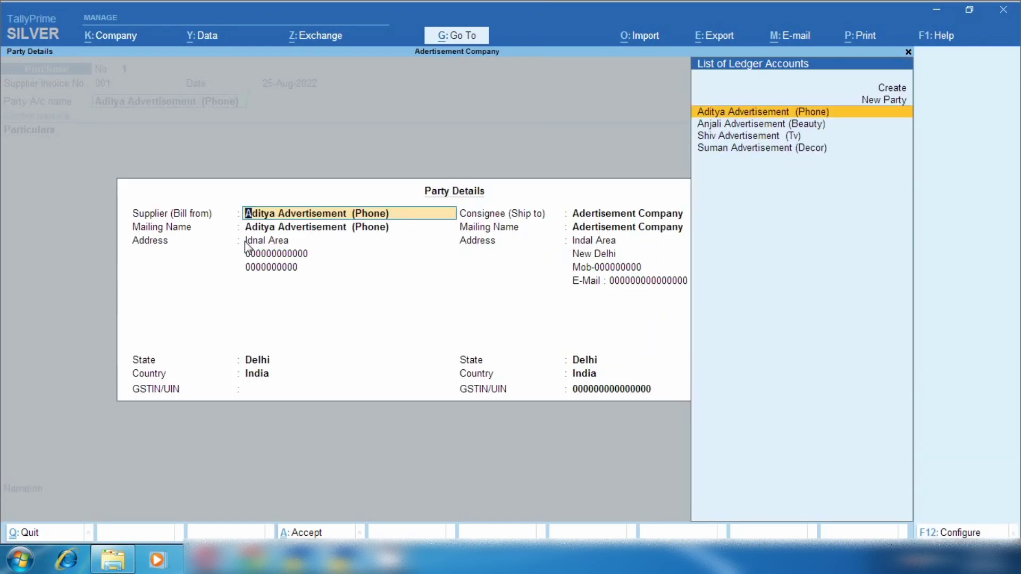
# Accept the prefilled supplier and consignee party details for Aditya Advertisement (Phone)
pyautogui.press('Return')
pyautogui.press('Return')
pyautogui.press('Return')
pyautogui.press('Return')
pyautogui.press('Return')
pyautogui.press('Return')
pyautogui.press('Return')
pyautogui.press('Return')
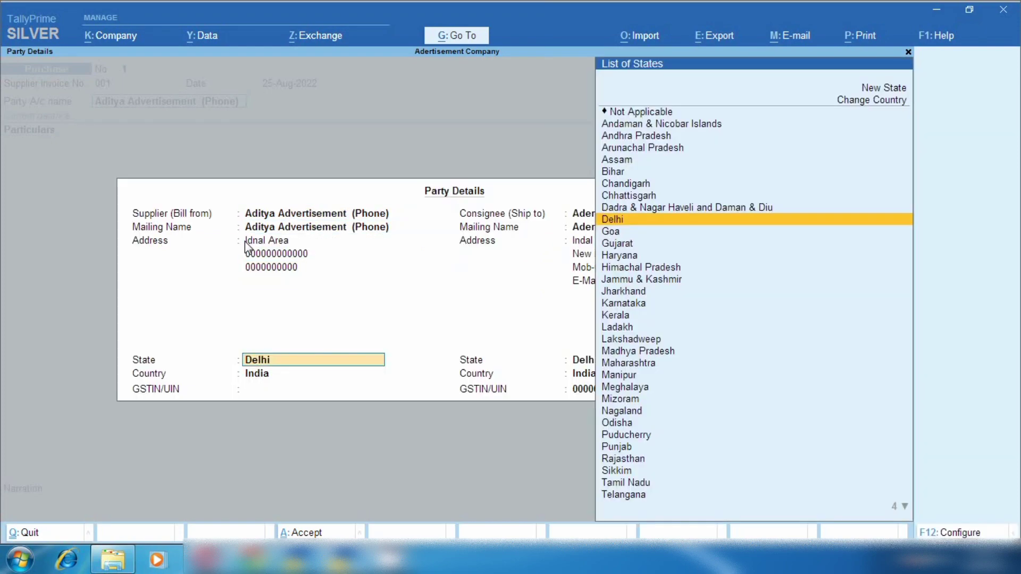
pyautogui.press('Return')
pyautogui.press('Return')
pyautogui.press('Return')
pyautogui.press('Return')
pyautogui.press('Return')
pyautogui.press('Return')
pyautogui.press('Return')
pyautogui.press('Return')
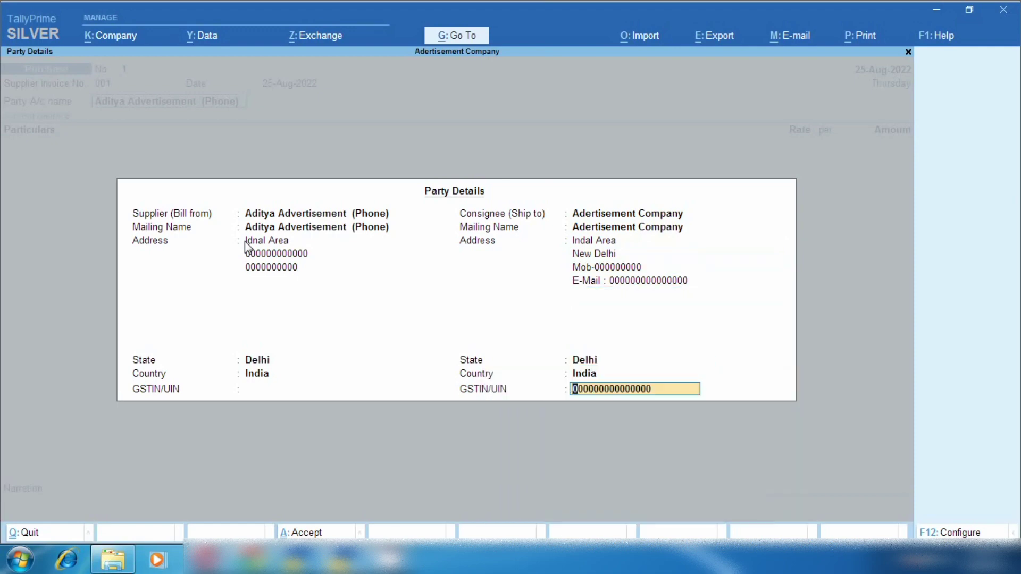
pyautogui.press('Return')
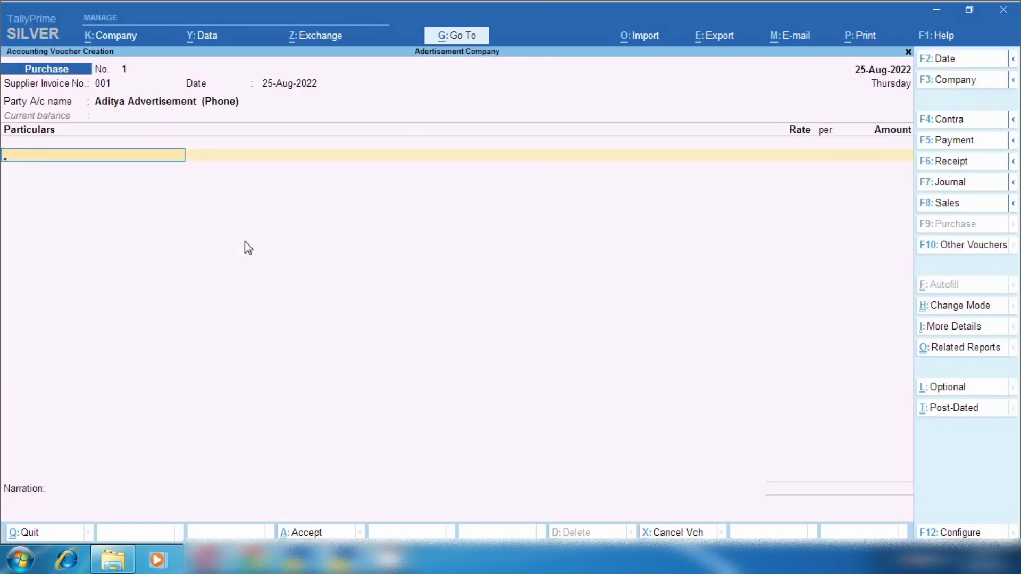
# Add the Phone Add ledger to the voucher particulars with an amount of 4000
pyautogui.write('Ph')
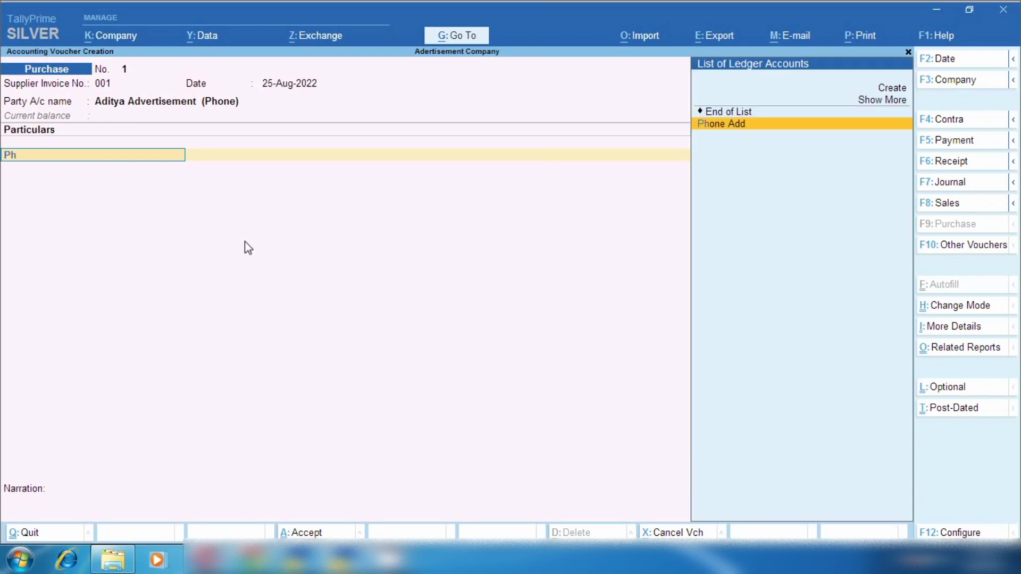
pyautogui.press('Return')
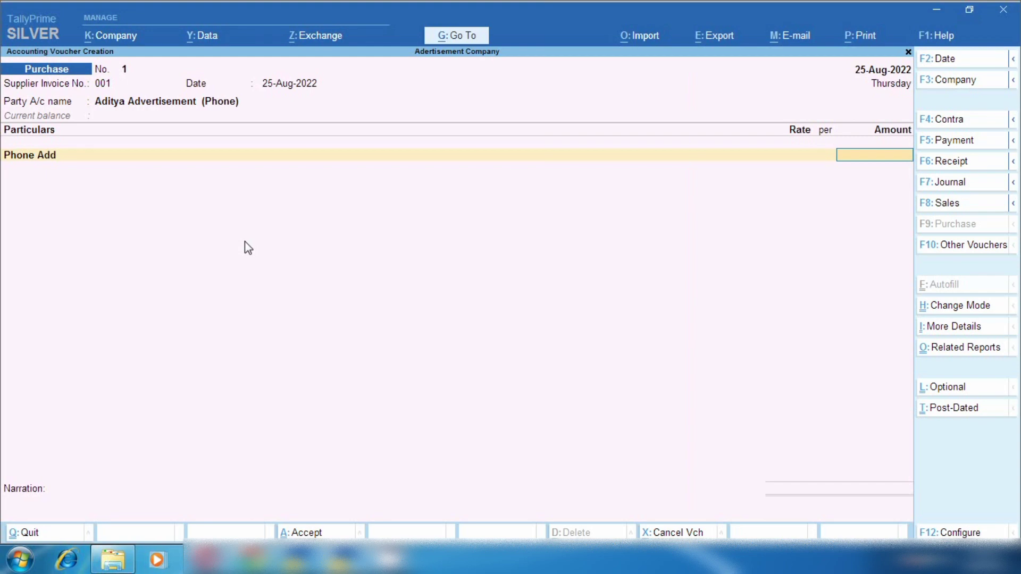
pyautogui.write('4000')
pyautogui.press('Return')
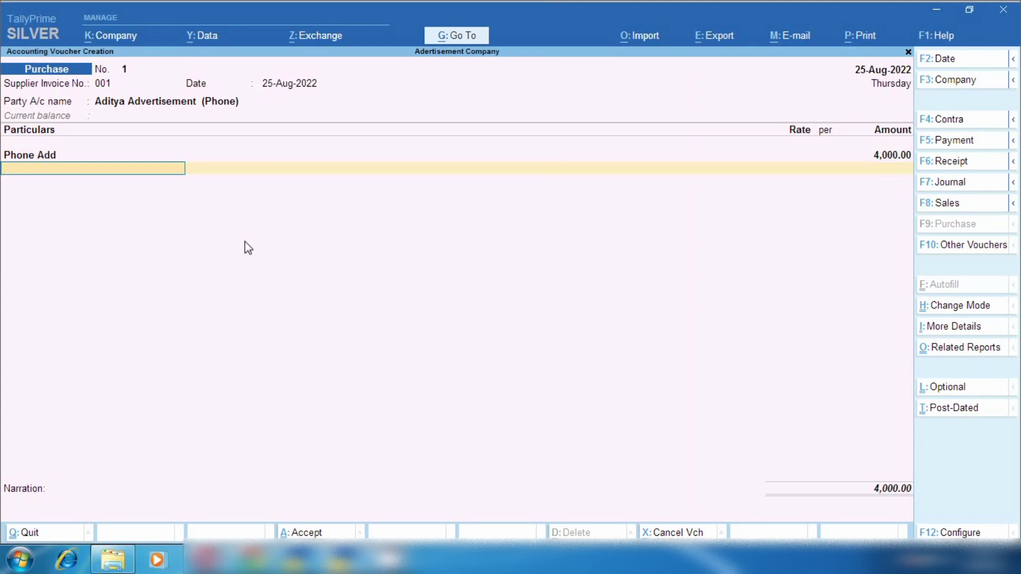
# Add the CGST and SGST tax ledgers beneath the Phone Add line
pyautogui.write('cgs')
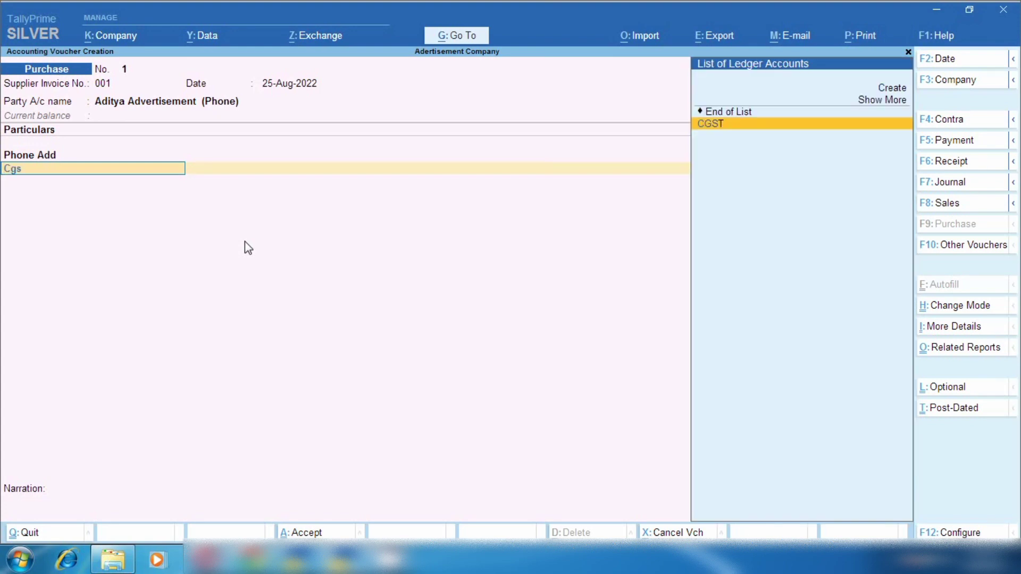
pyautogui.press('Return')
pyautogui.press('Return')
pyautogui.write('Sgs')
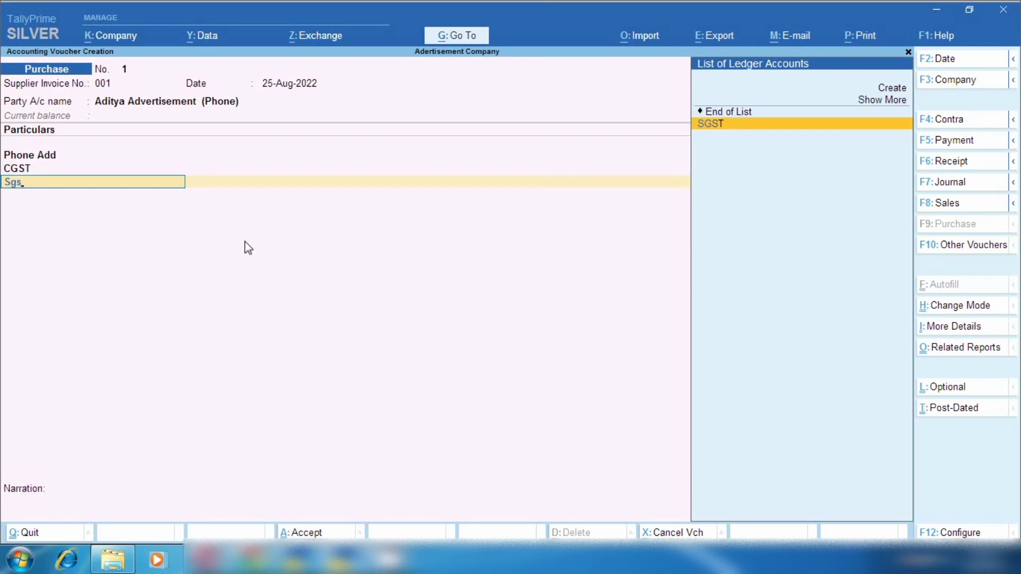
pyautogui.press('Return')
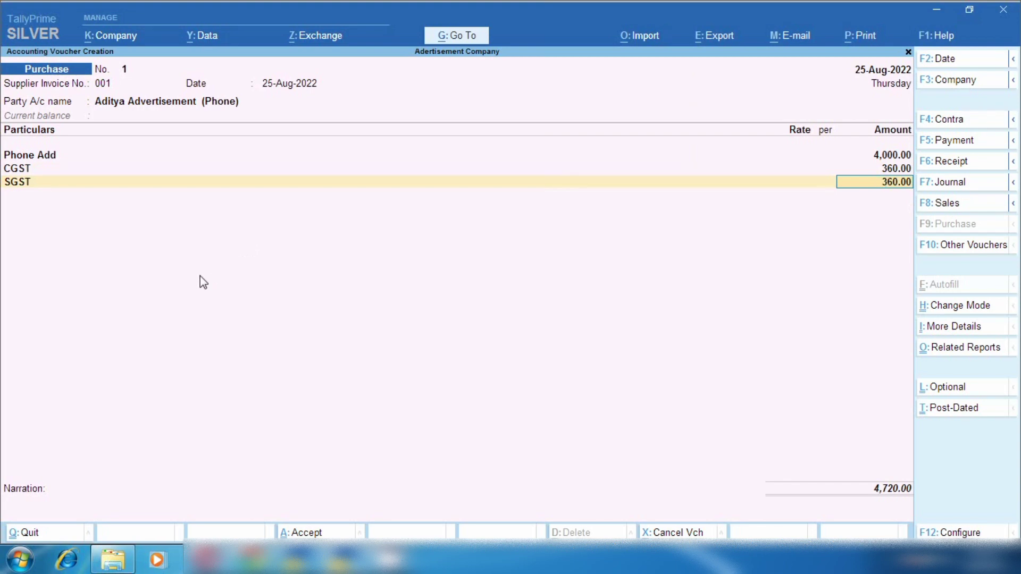
# Preview the printed invoice of the current voucher at enlarged size, and return to the voucher without printing
pyautogui.click(860, 37)
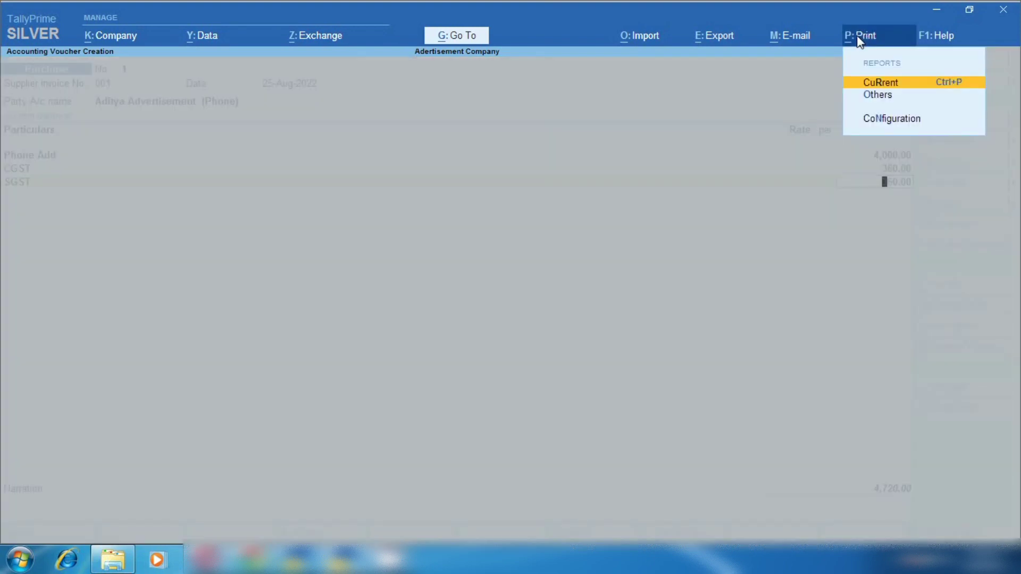
pyautogui.press('Return')
pyautogui.press('Left')
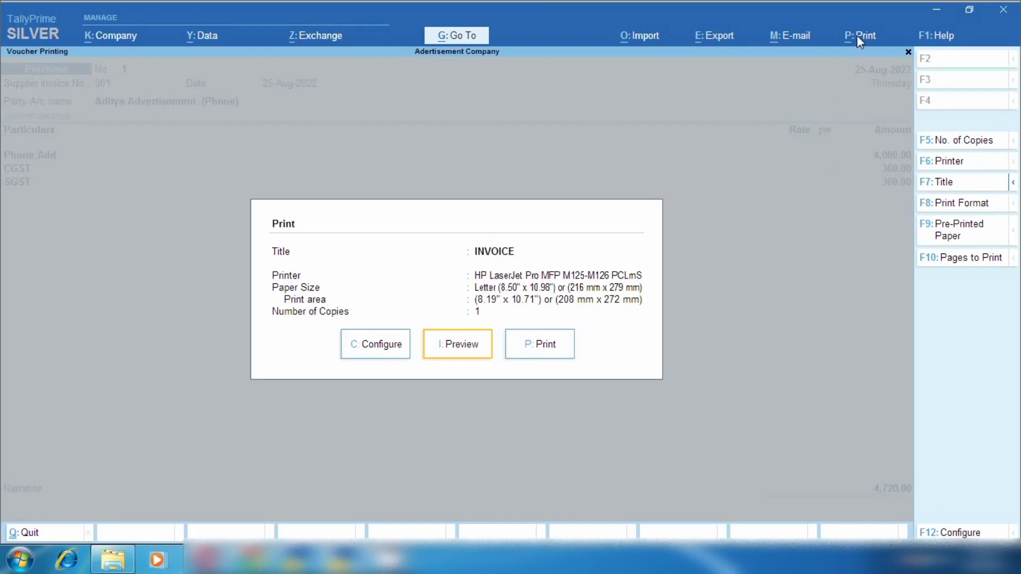
pyautogui.press('Return')
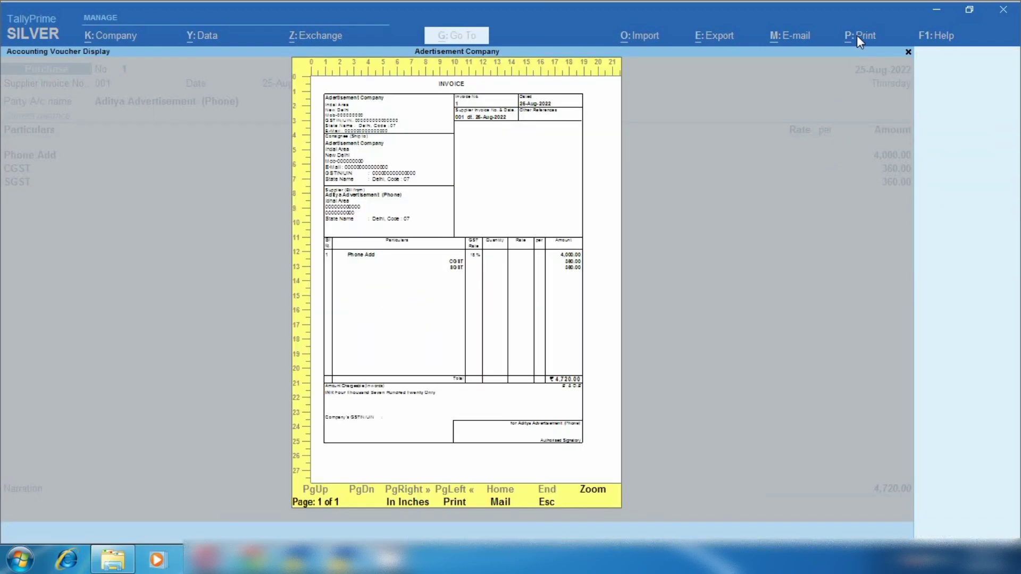
pyautogui.hotkey('alt', 'z')
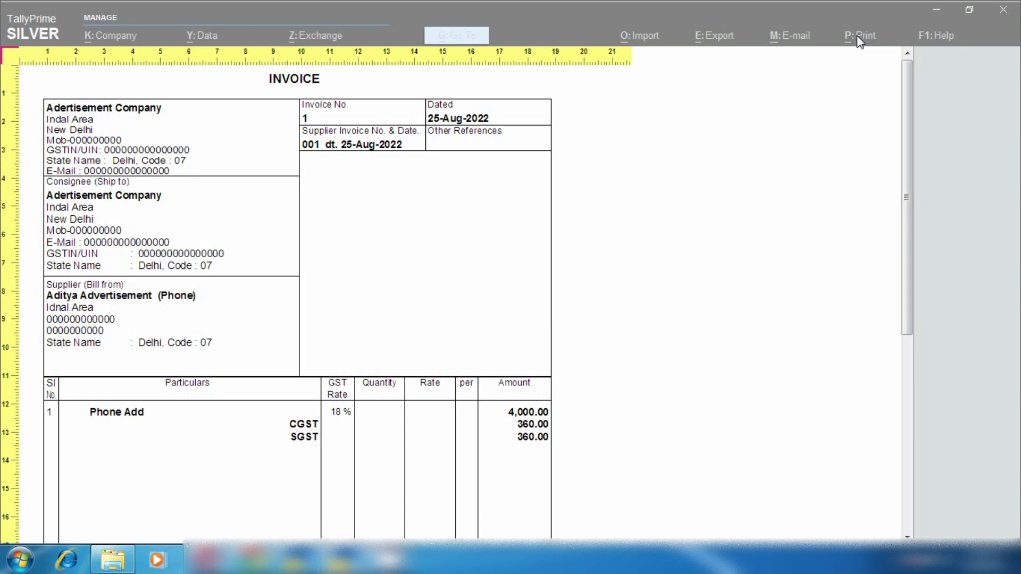
pyautogui.hotkey('alt', 'z')
pyautogui.press('Escape')
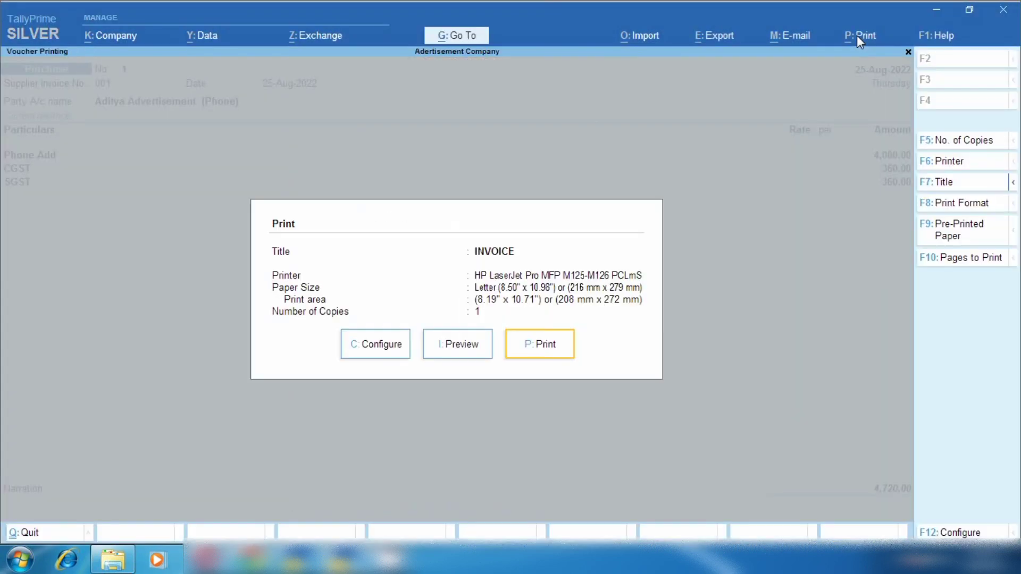
pyautogui.press('Escape')
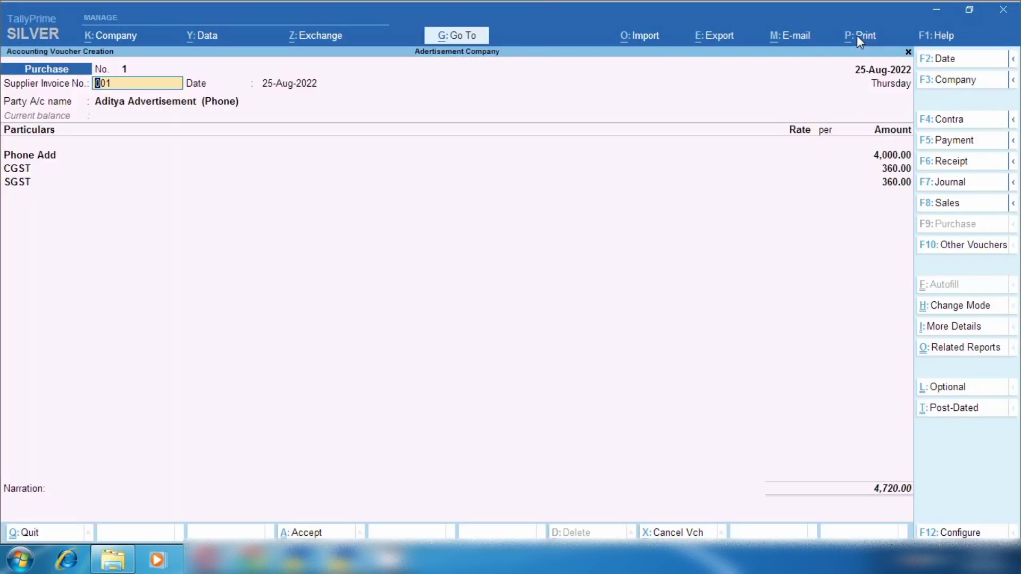
# Save the Aditya Advertisement purchase voucher and date the new one 26-Aug-2022
pyautogui.press('ctrl')
pyautogui.hotkey('ctrl', 'a')
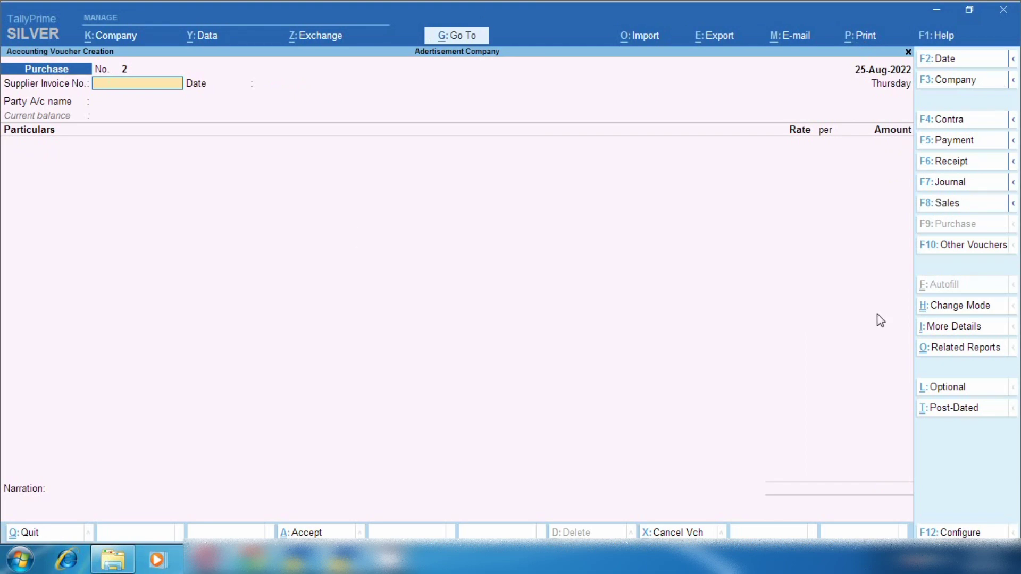
pyautogui.press('F2')
pyautogui.press('BackSpace')
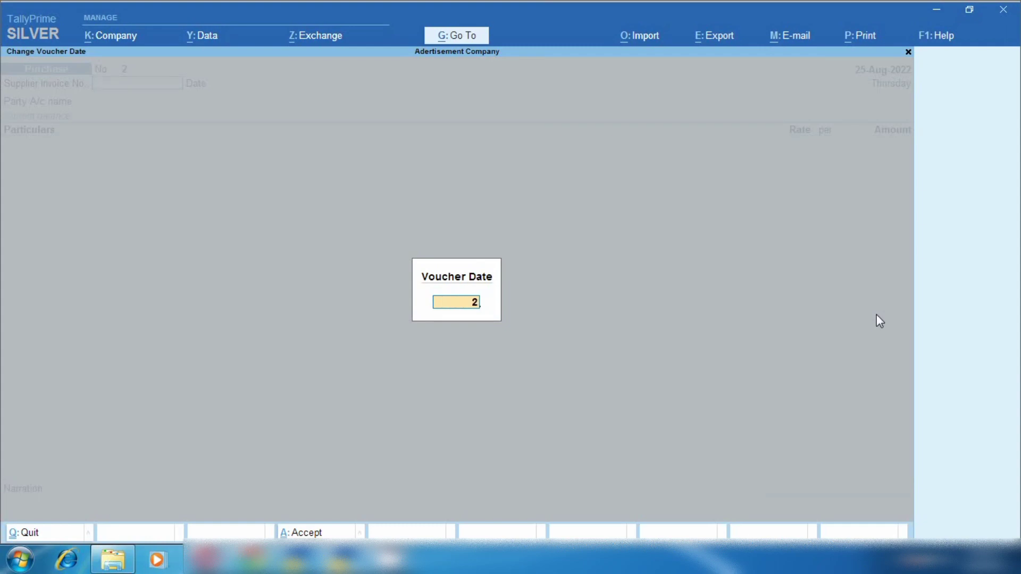
pyautogui.write('26.8')
pyautogui.press('Return')
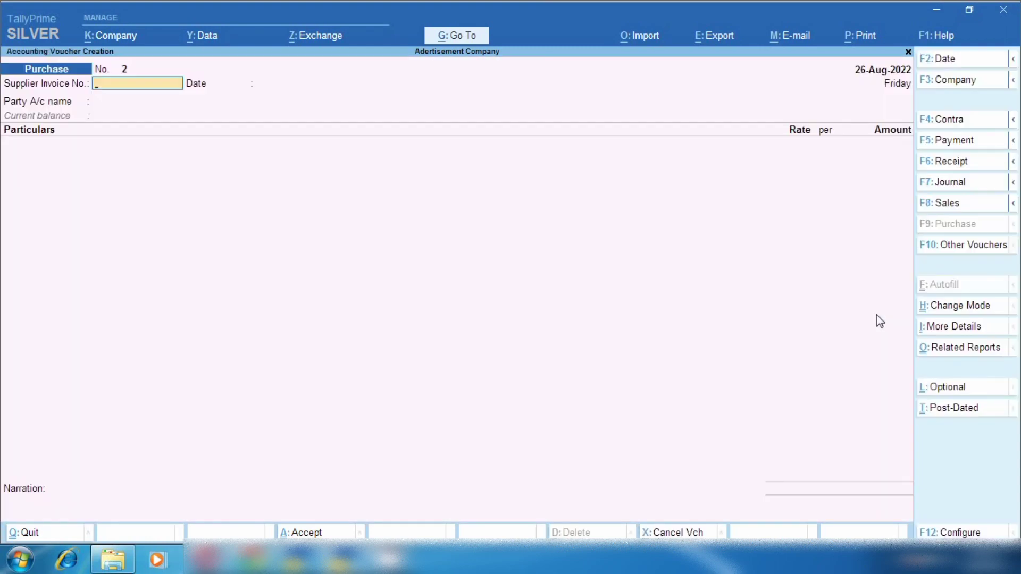
# Enter supplier invoice number 002 and accept 26-Aug-2022 as the supplier invoice date
pyautogui.write('002')
pyautogui.press('Return')
pyautogui.press('Return')
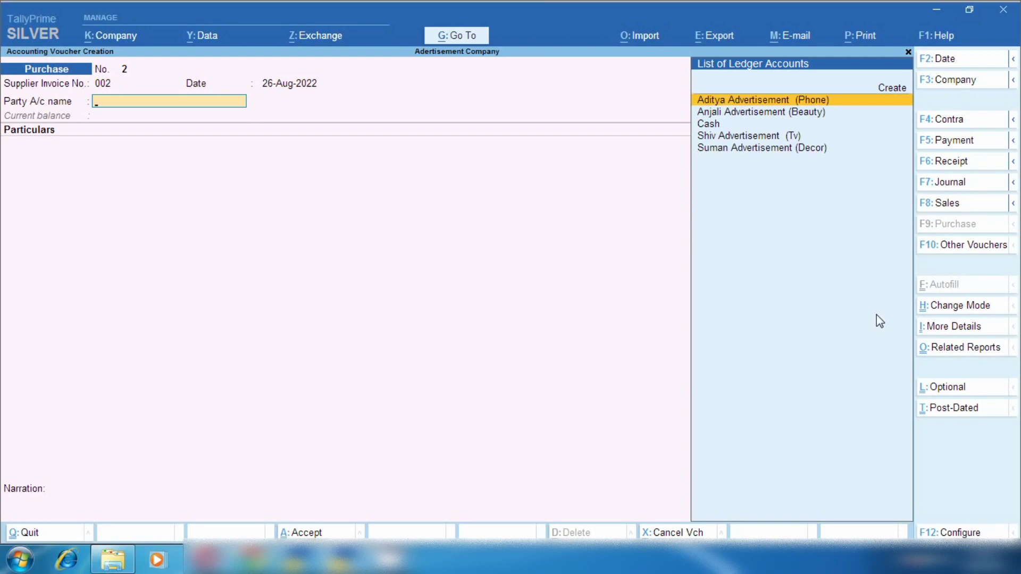
# Choose Anjali Advertisement (Beauty) as the party account and leave all receipt details blank
pyautogui.press('Down')
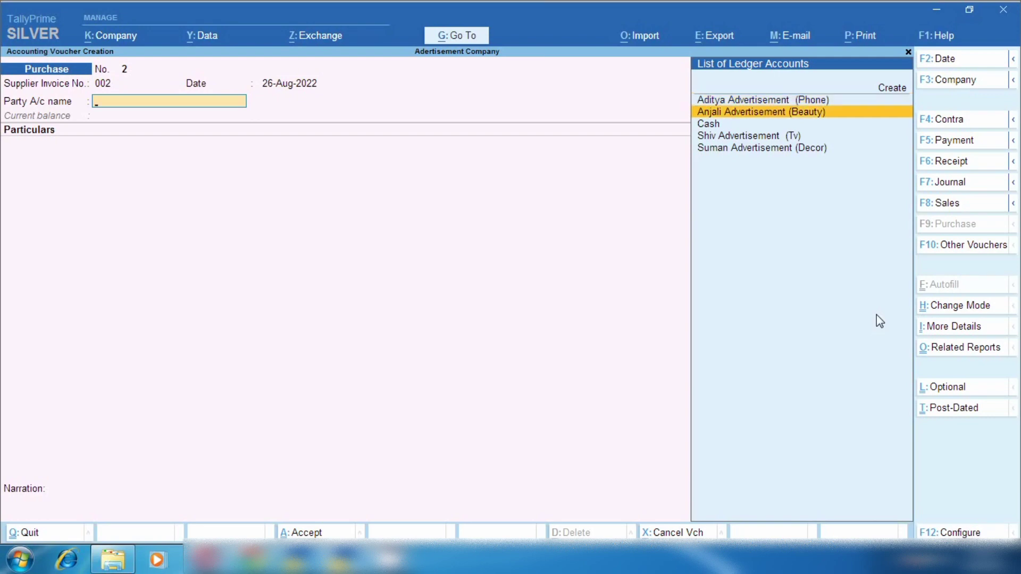
pyautogui.press('Return')
pyautogui.press('Return')
pyautogui.press('Return')
pyautogui.press('Return')
pyautogui.press('Return')
pyautogui.press('Return')
pyautogui.press('Return')
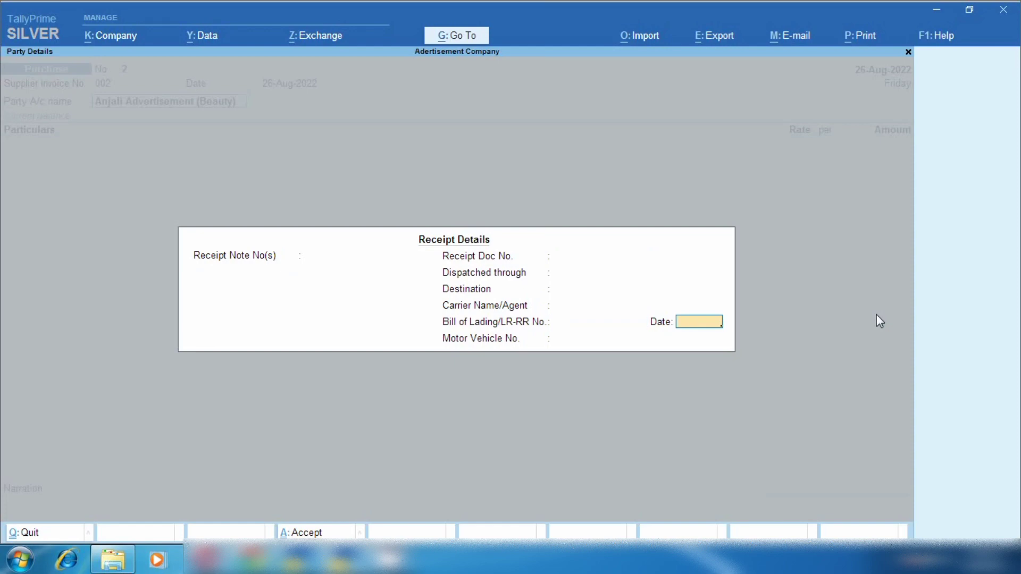
pyautogui.press('Return')
pyautogui.press('Return')
# Accept the prefilled supplier and consignee party details for Anjali Advertisement (Beauty)
pyautogui.press('Return')
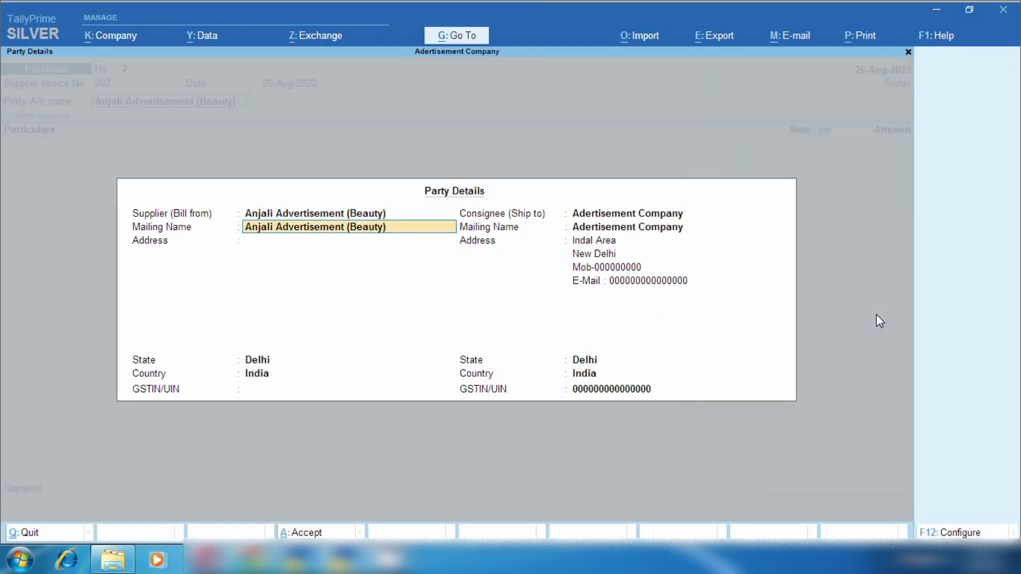
pyautogui.press('Return')
pyautogui.press('Return')
pyautogui.press('Return')
pyautogui.press('Return')
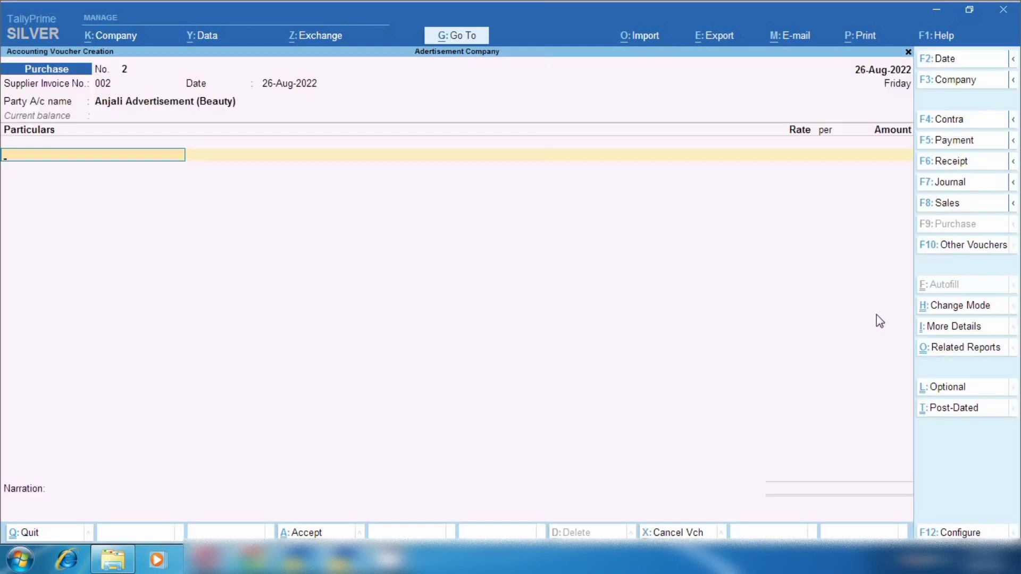
# Add the Beauty Add ledger to the voucher particulars with an amount of 6000
pyautogui.press('Return')
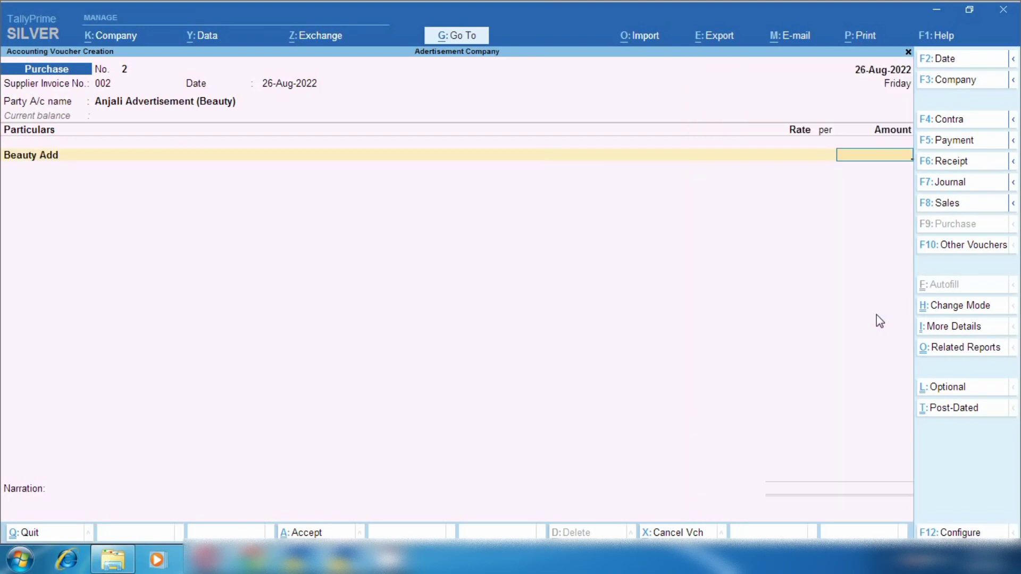
pyautogui.write('6000')
pyautogui.press('Return')
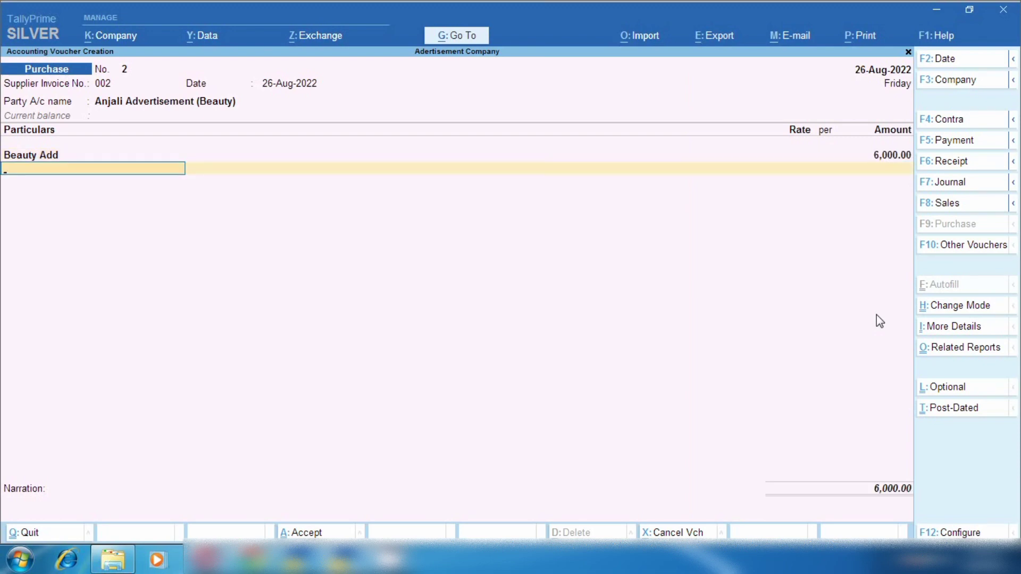
# Add the CGST and SGST ledgers below Beauty Add, keeping their automatically calculated tax amounts
pyautogui.write('cgst')
pyautogui.press('Return')
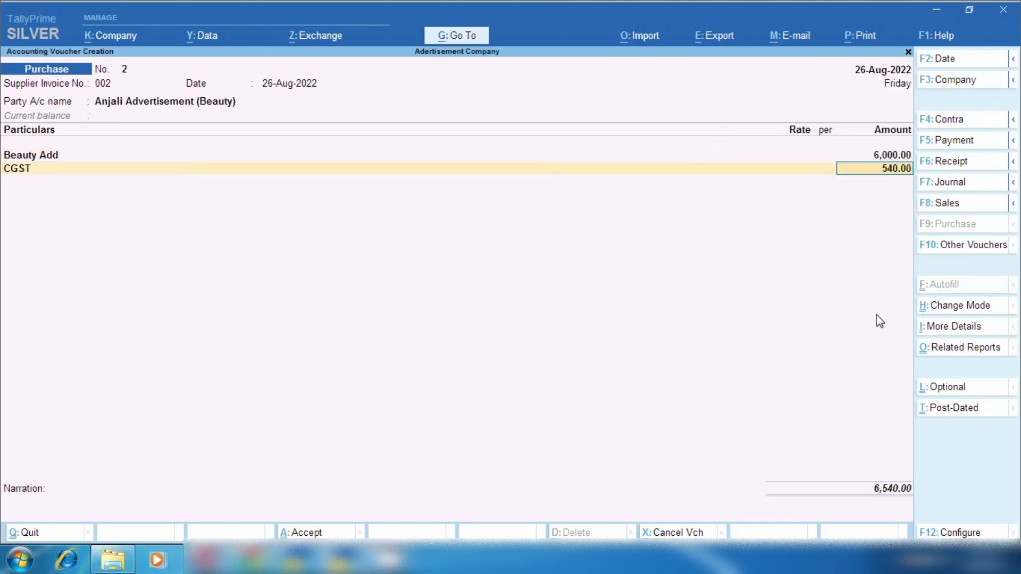
pyautogui.press('Return')
pyautogui.write('sgs')
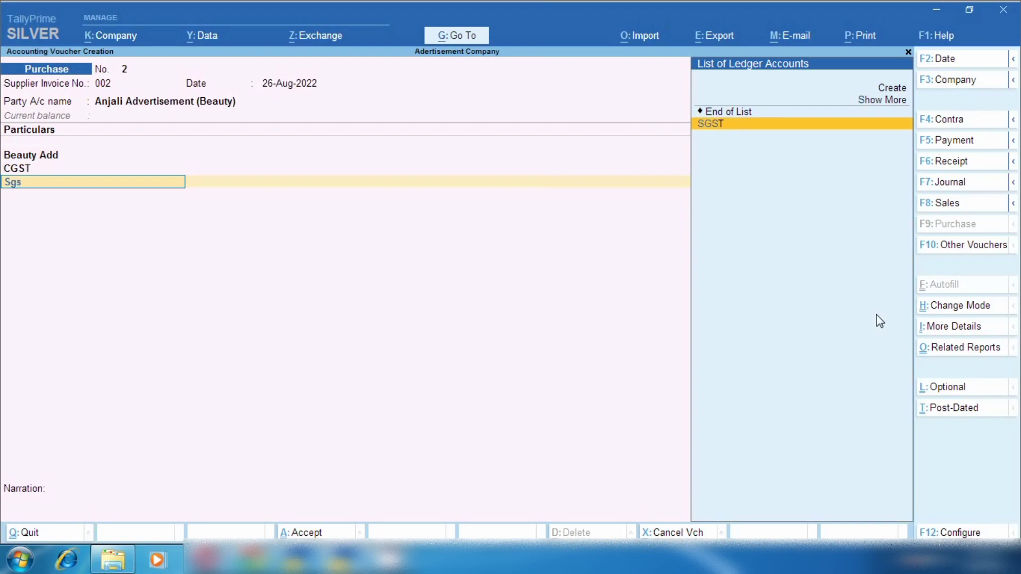
pyautogui.press('Return')
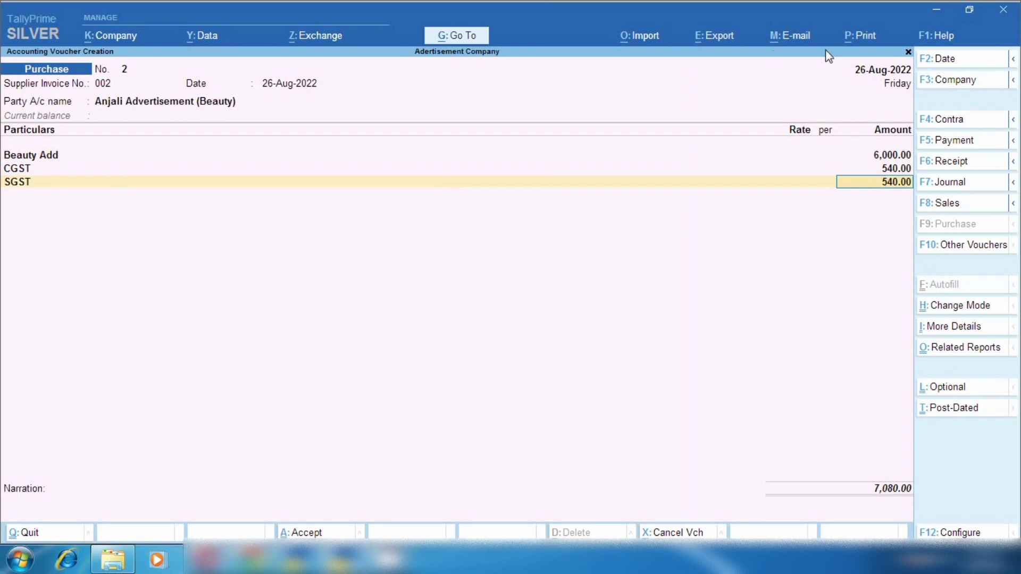
# Preview the current purchase voucher's printed invoice at enlarged size, check its party and tax lines, and return to the voucher without printing
pyautogui.click(854, 42)
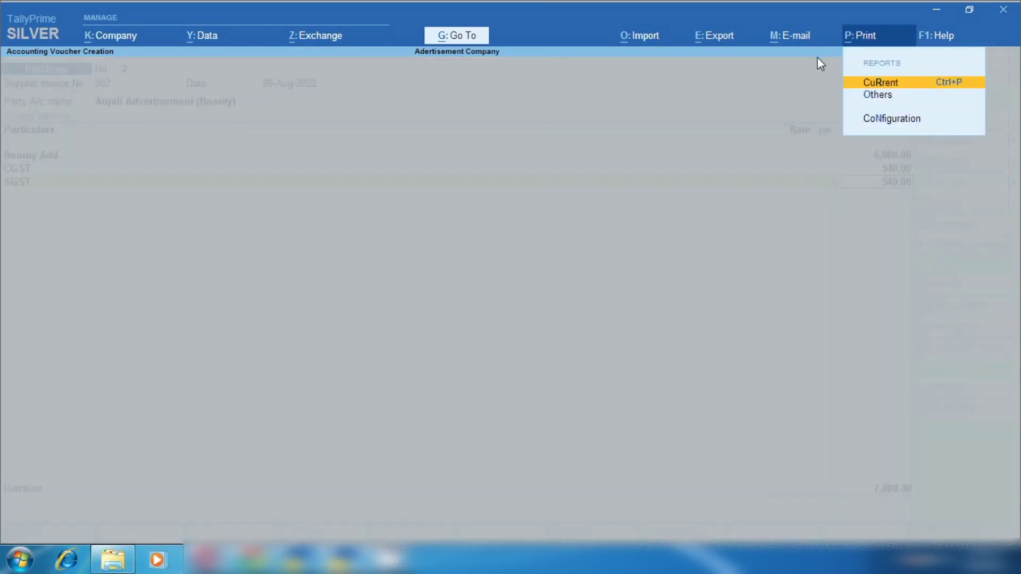
pyautogui.press('Return')
pyautogui.press('Tab')
pyautogui.press('Tab')
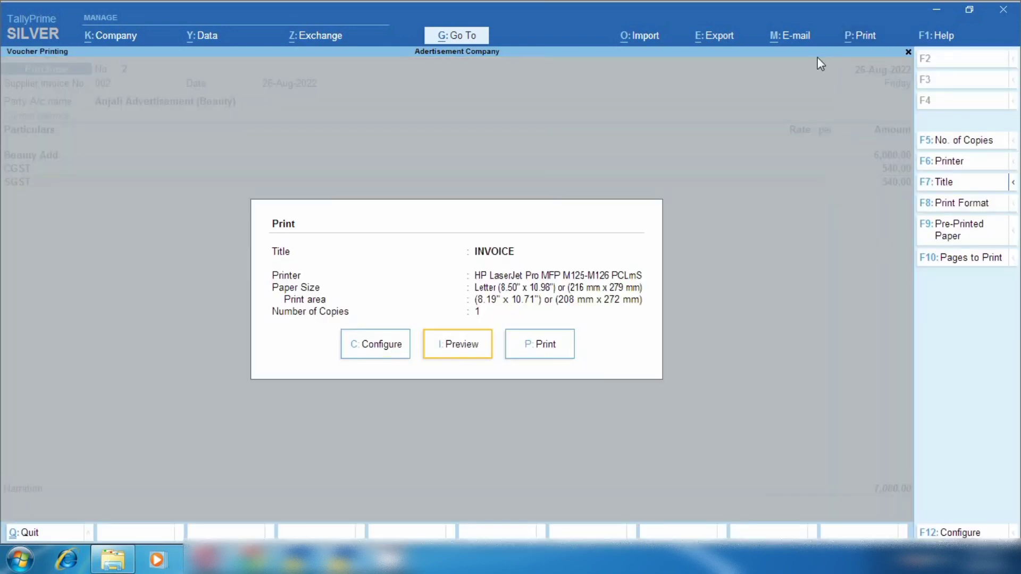
pyautogui.press('Return')
pyautogui.press('z')
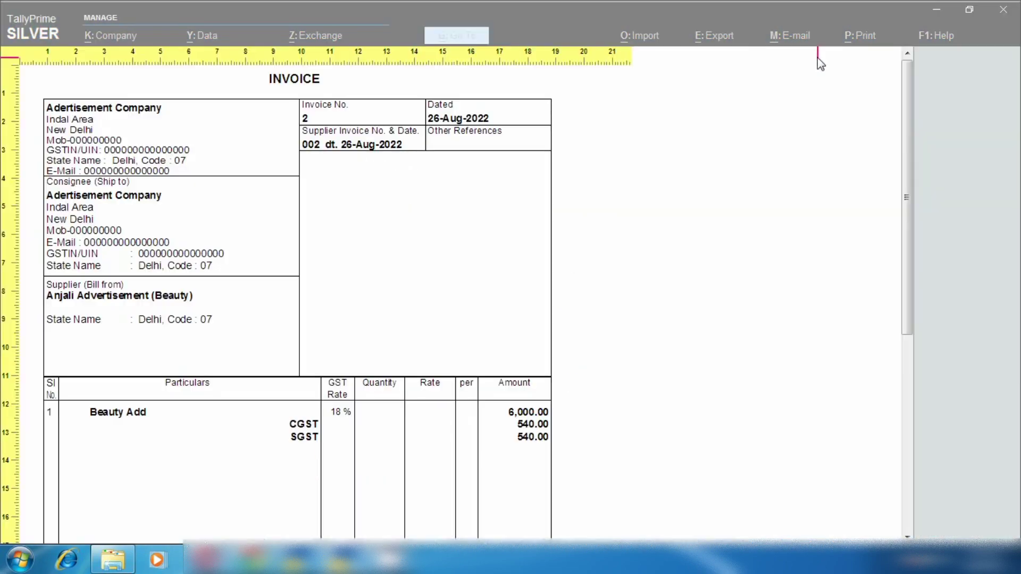
pyautogui.scroll(-3, 282, 271)
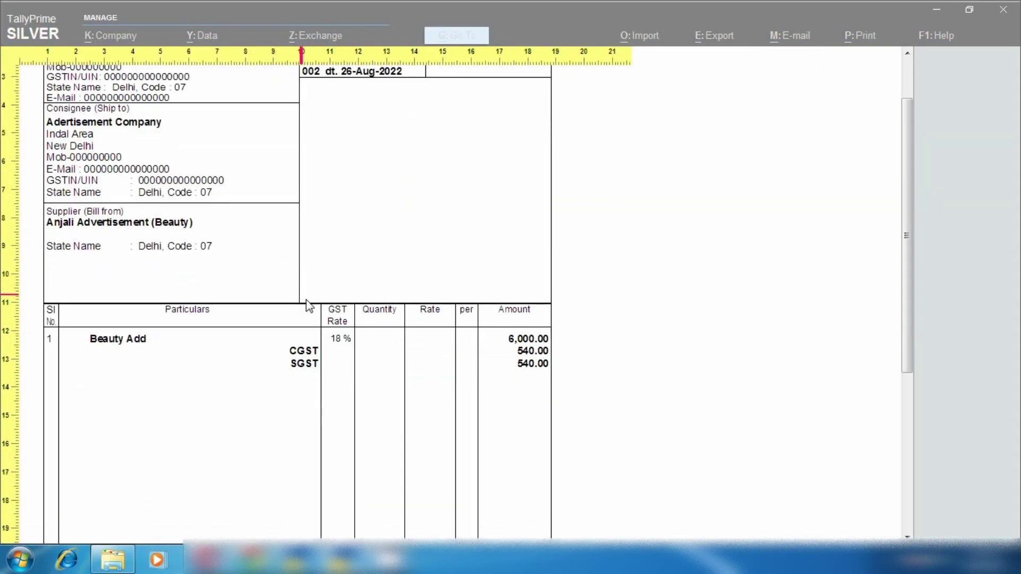
pyautogui.press('z')
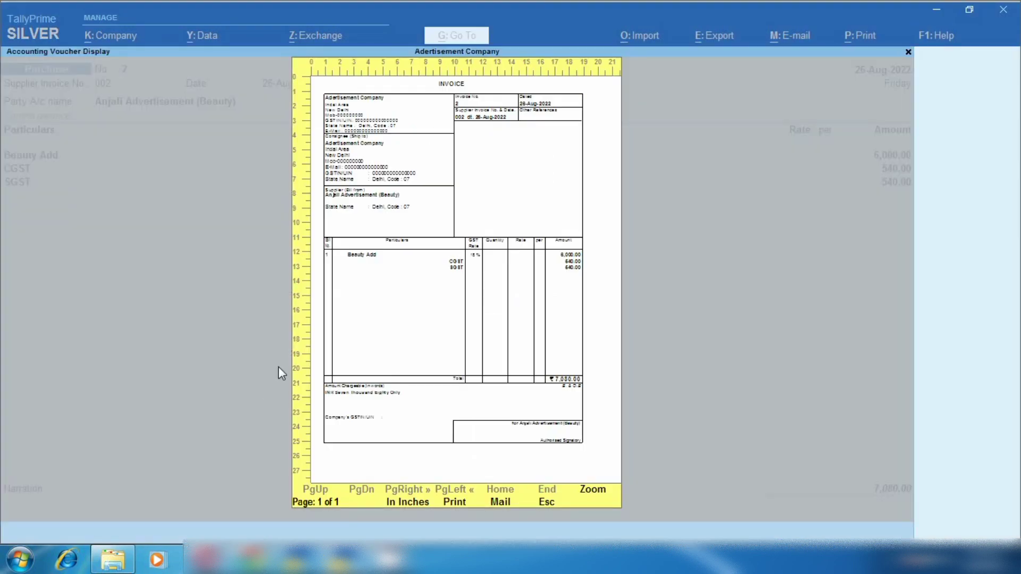
pyautogui.press('Escape')
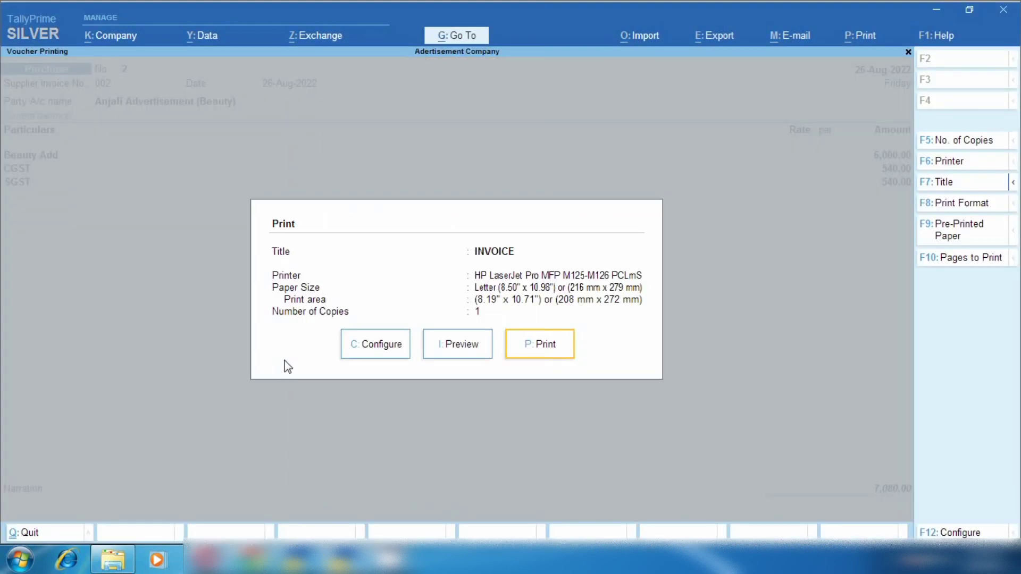
pyautogui.press('Escape')
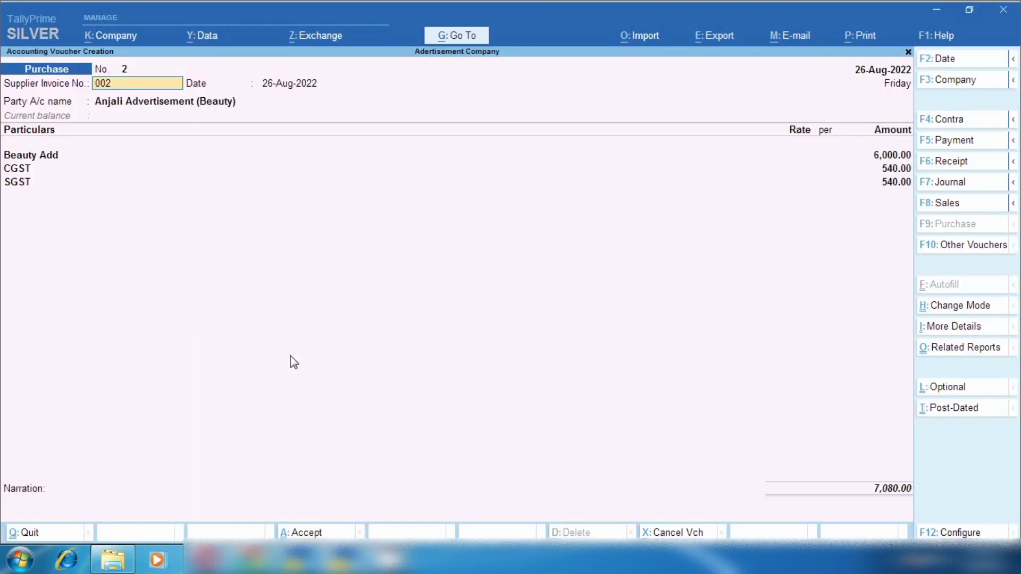
# Save the completed Anjali Advertisement (Beauty) purchase voucher
pyautogui.click(57, 160)
pyautogui.press('Return')
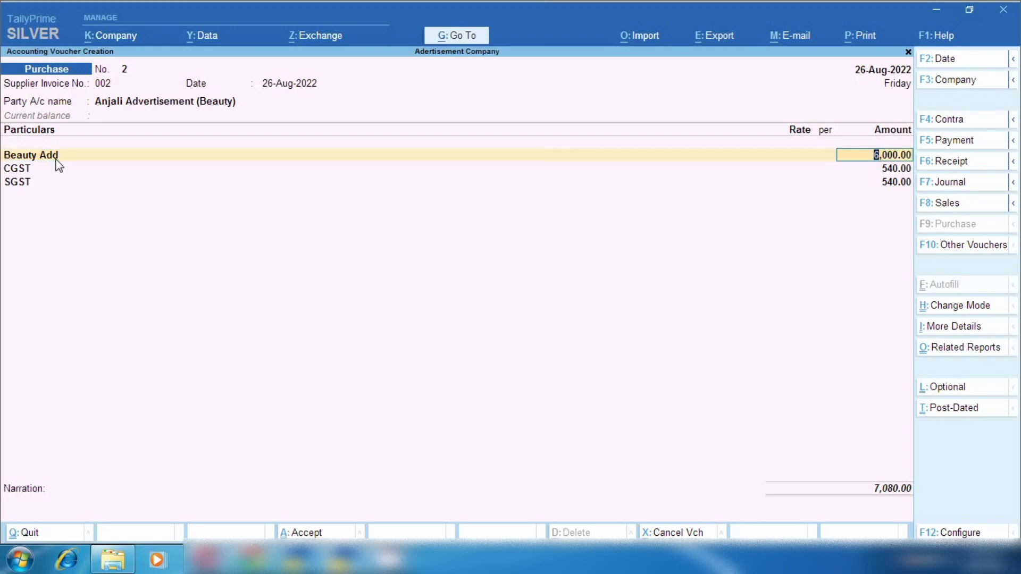
pyautogui.hotkey('ctrl', 'a')
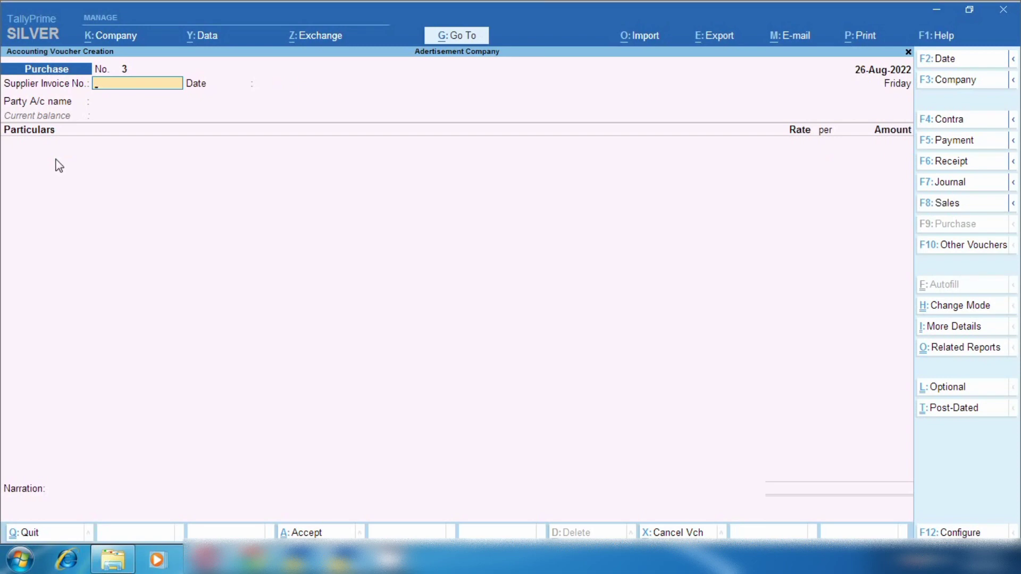
# Set the new voucher's date to 26-Aug-2022 and enter supplier invoice number 003 with the same invoice date
pyautogui.press('F2')
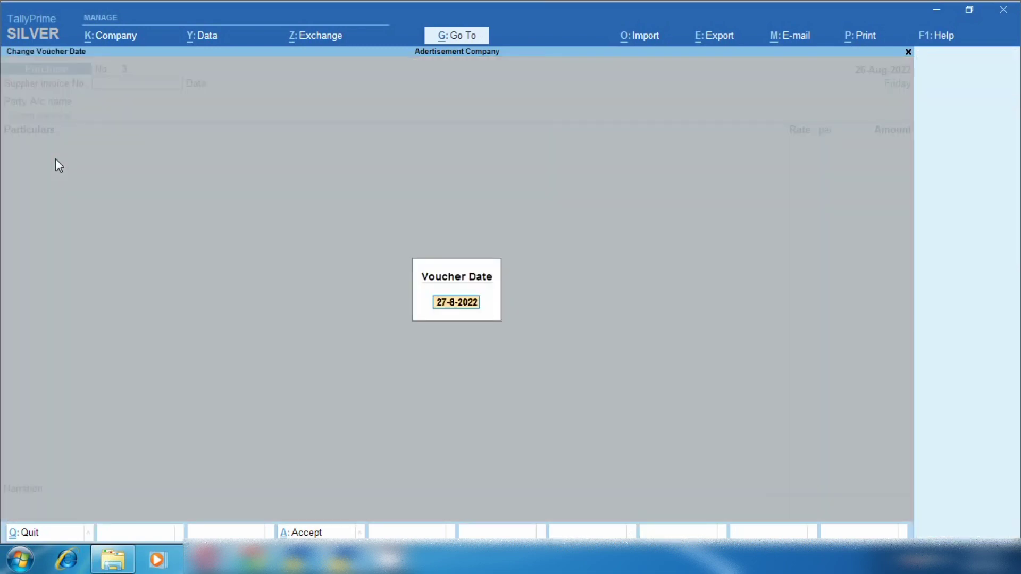
pyautogui.write('26.8')
pyautogui.press('Return')
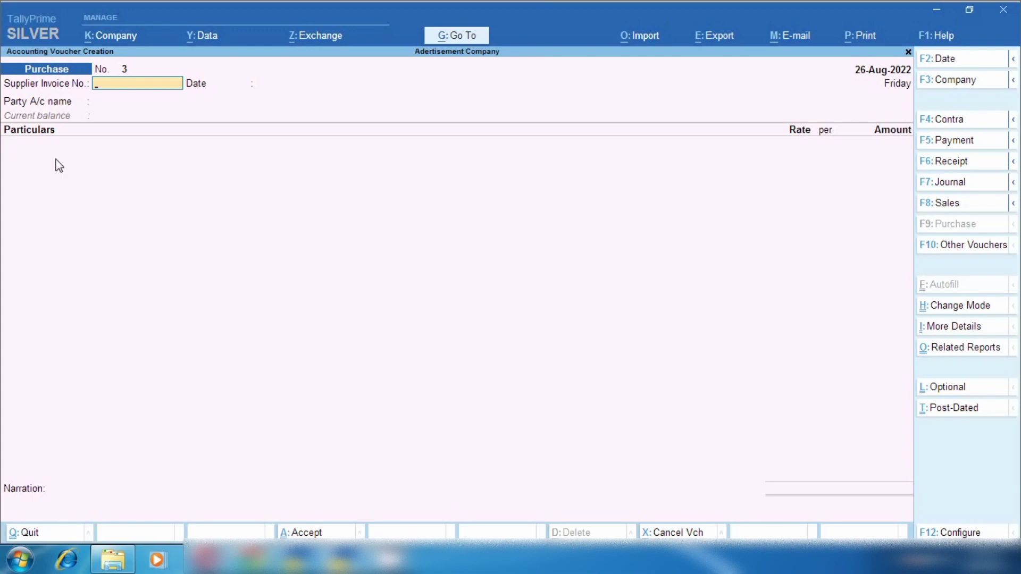
pyautogui.write('003')
pyautogui.press('Return')
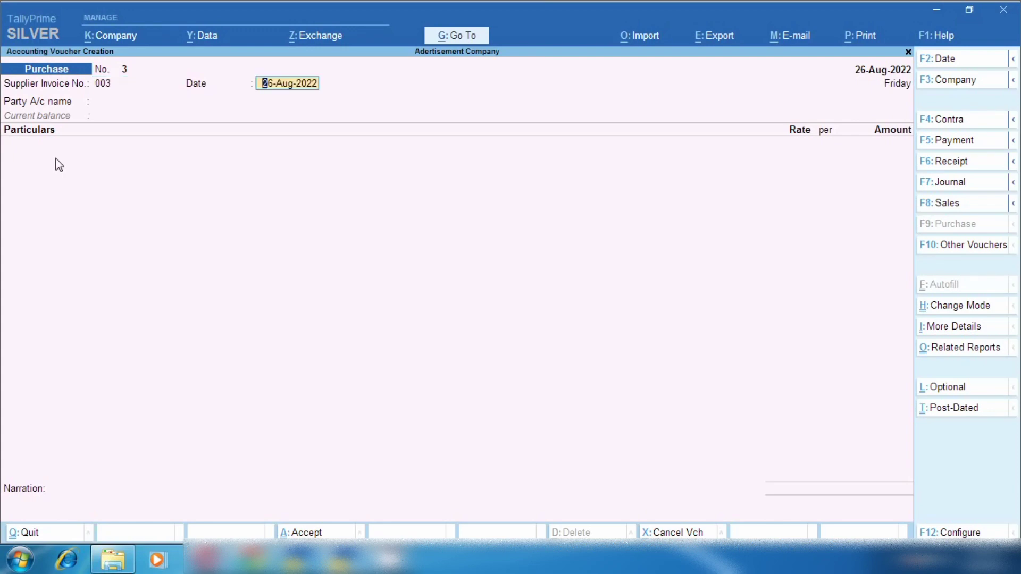
pyautogui.press('Return')
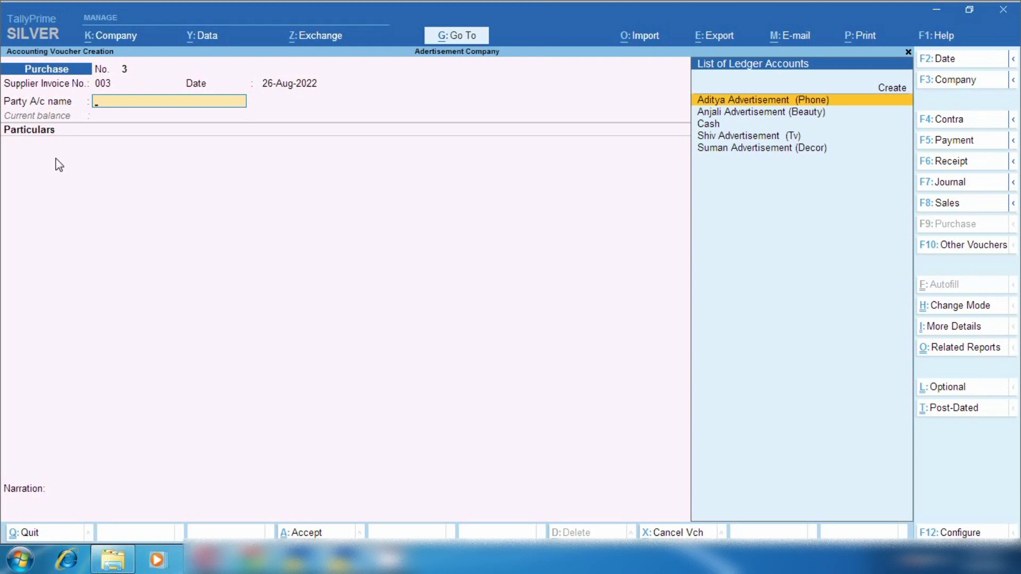
# Choose Shiv Advertisement (Tv) as the party account and leave all receipt details blank
pyautogui.write('Tv')
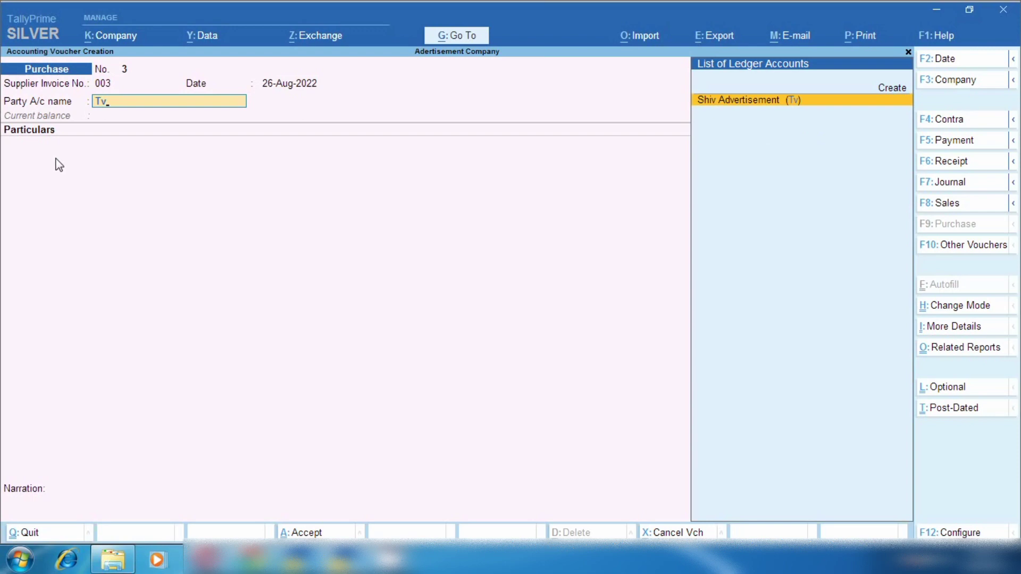
pyautogui.press('Return')
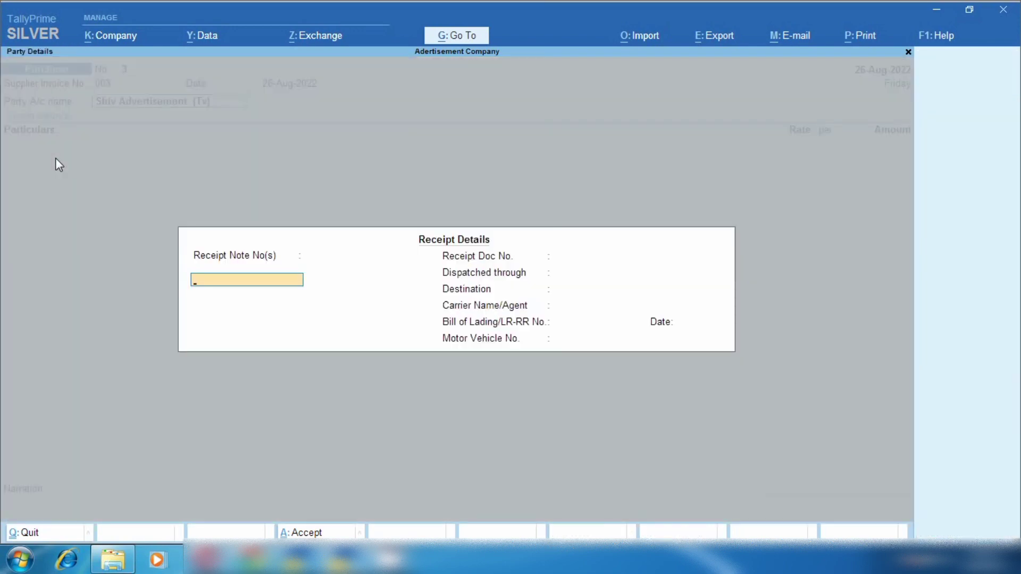
pyautogui.press('Return')
pyautogui.press('Return')
pyautogui.press('Return')
pyautogui.press('Return')
pyautogui.press('Return')
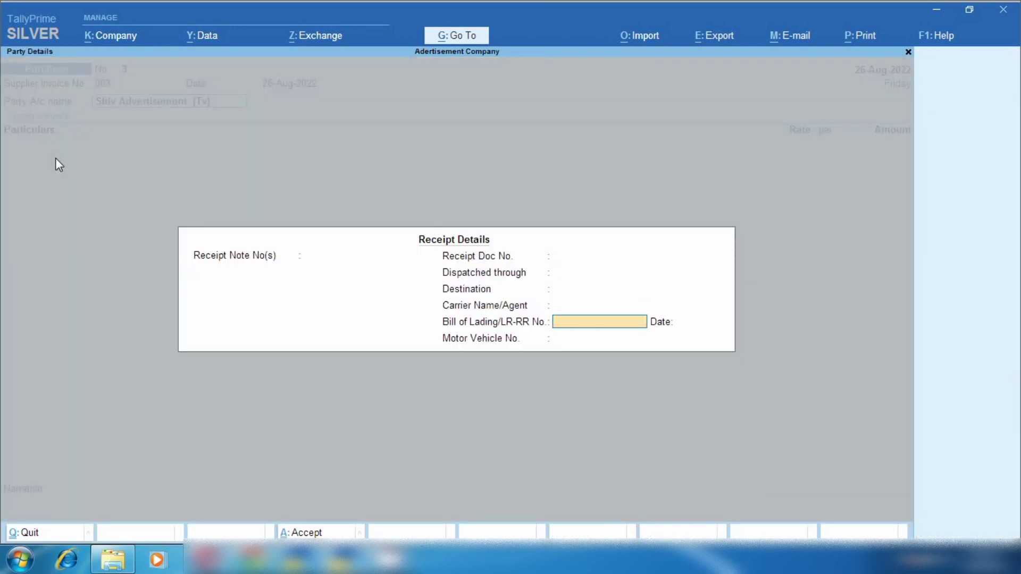
pyautogui.press('Return')
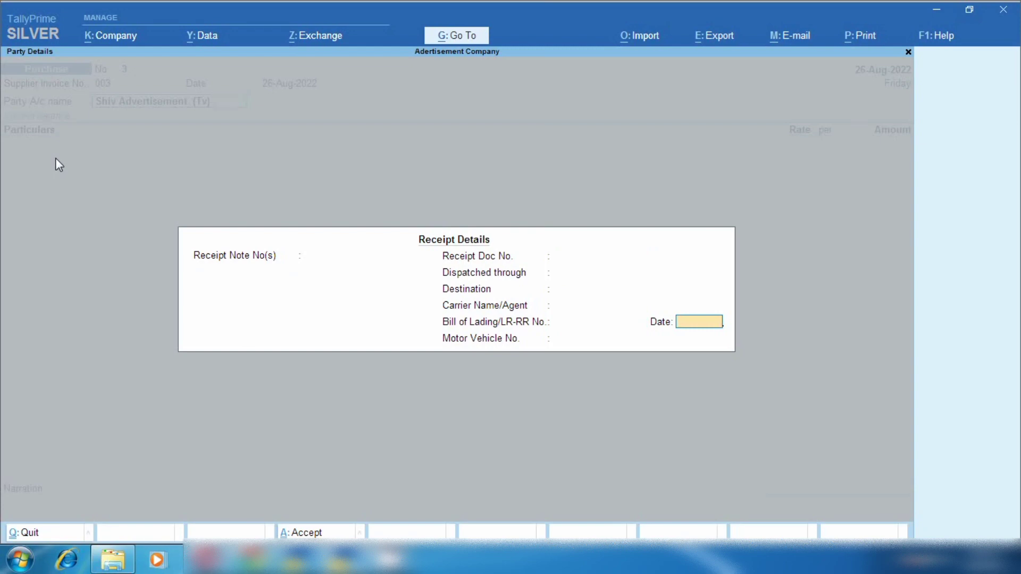
pyautogui.press('Return')
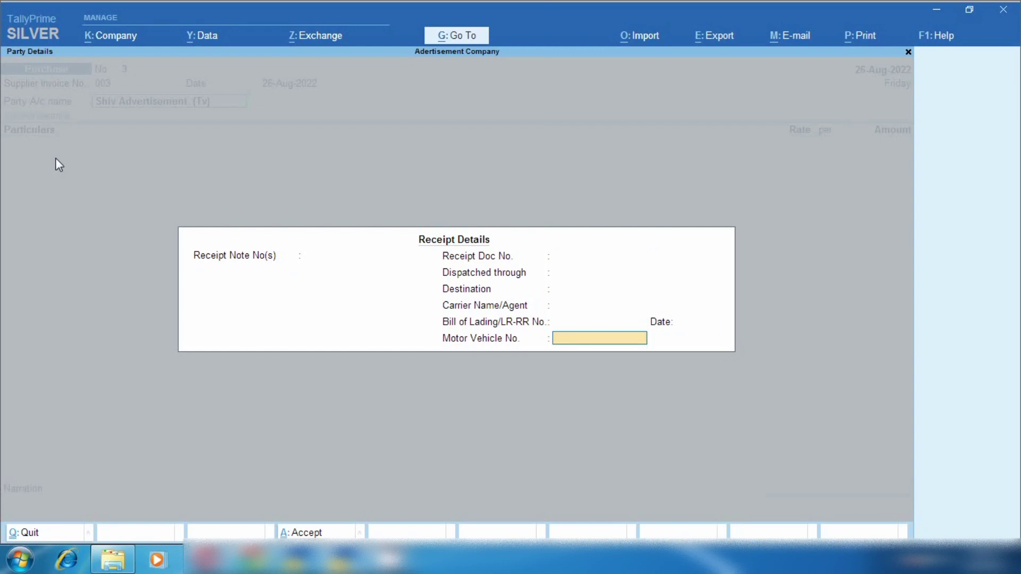
pyautogui.press('Return')
# Accept the prefilled supplier and consignee party details for Shiv Advertisement (Tv)
pyautogui.press('Return')
pyautogui.press('Return')
pyautogui.press('Return')
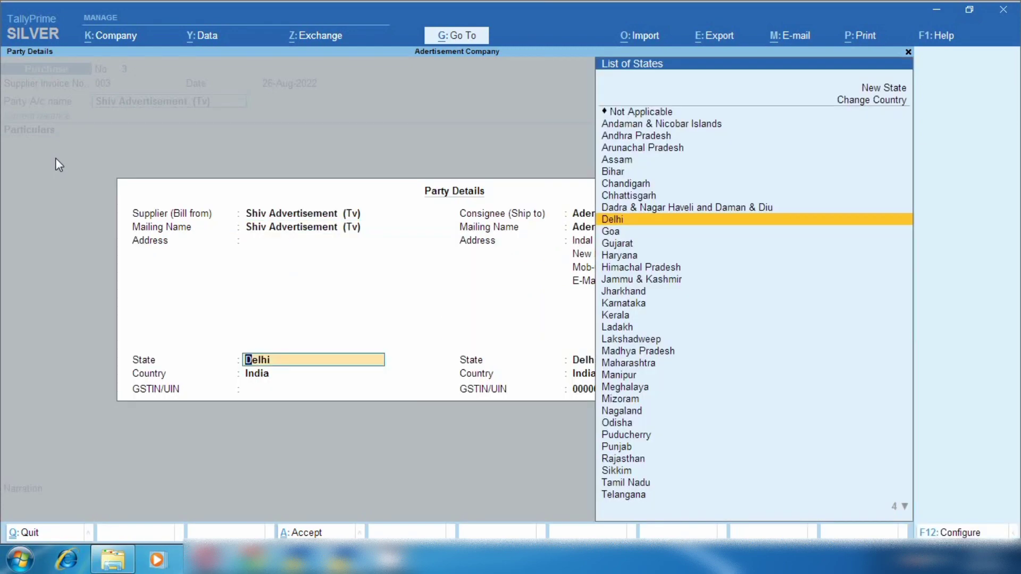
pyautogui.press('Return')
pyautogui.press('Return')
pyautogui.press('Return')
pyautogui.press('Return')
pyautogui.press('Return')
pyautogui.press('Return')
pyautogui.press('Return')
pyautogui.press('Return')
pyautogui.press('Return')
pyautogui.press('Return')
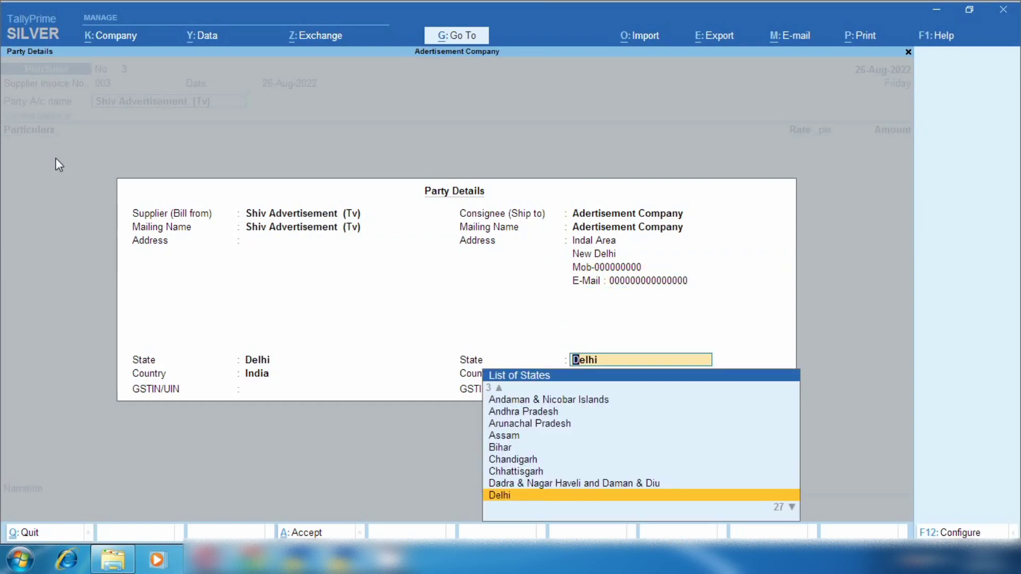
pyautogui.press('Return')
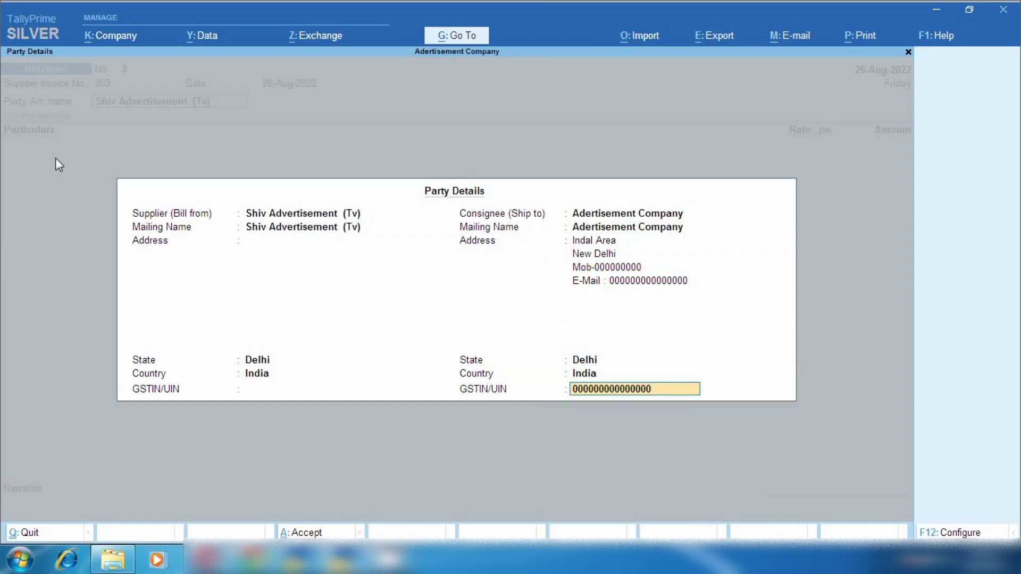
pyautogui.press('Return')
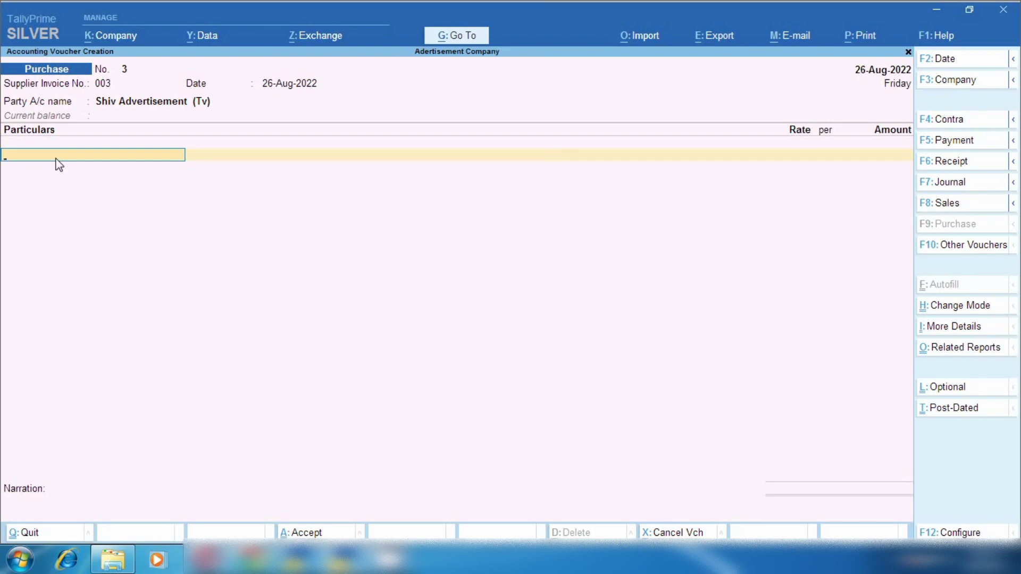
# Add the TV Add ledger to the voucher particulars with an amount of 4500
pyautogui.write('Tv')
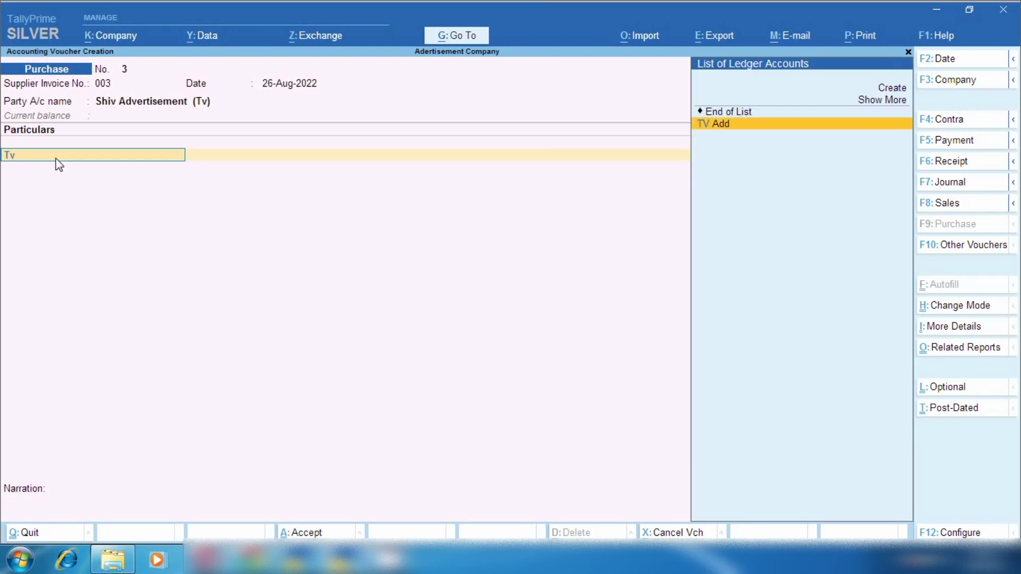
pyautogui.press('Return')
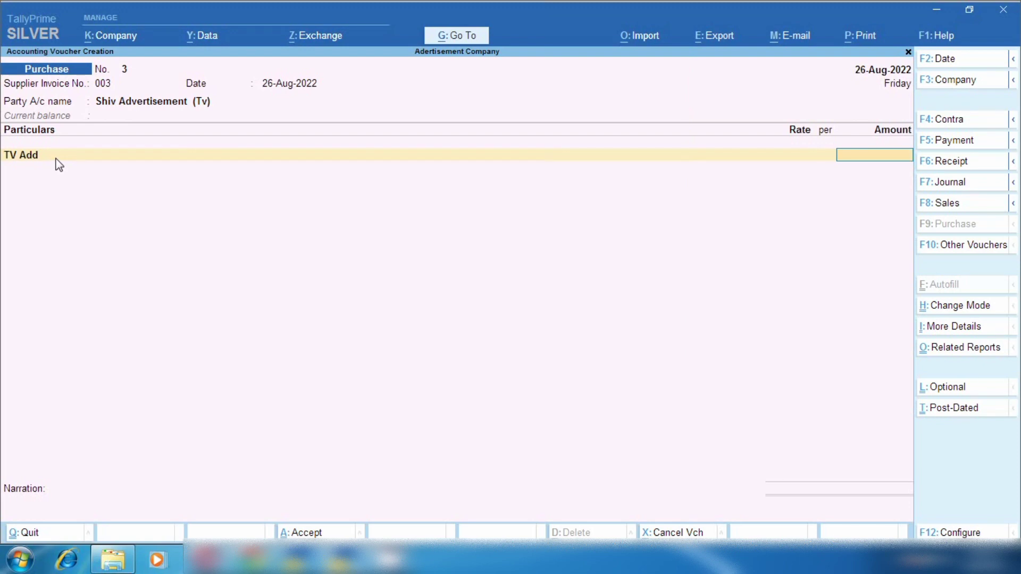
pyautogui.write('4500')
pyautogui.press('Return')
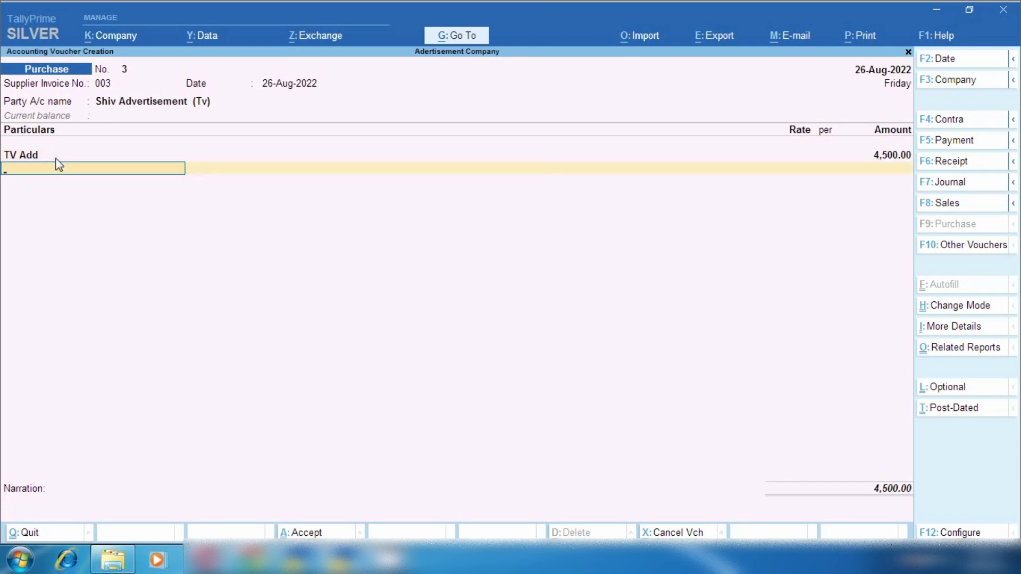
# Add the CGST and SGST ledgers below TV Add with their calculated amounts and save the purchase voucher
pyautogui.write('cgs')
pyautogui.press('Return')
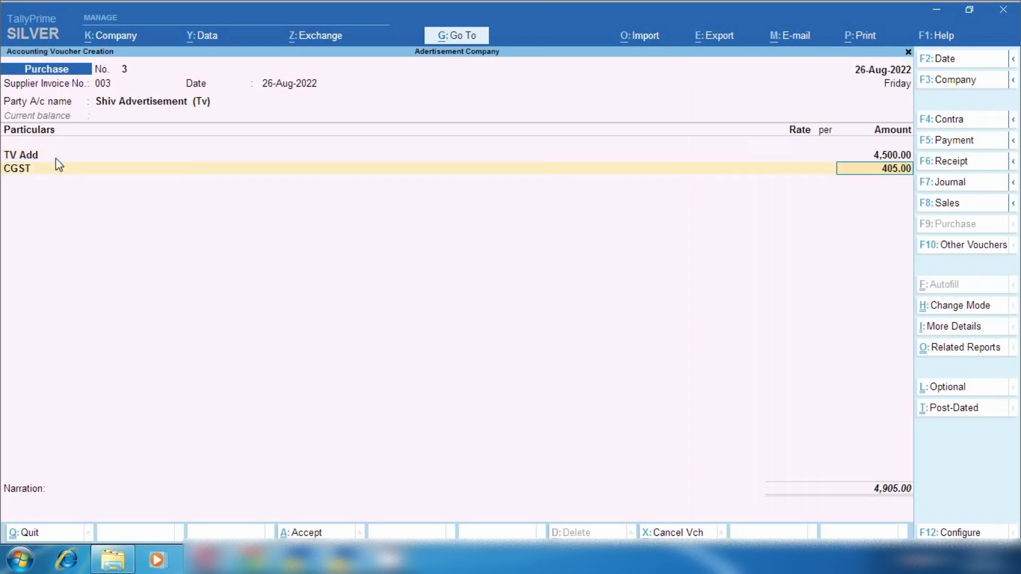
pyautogui.press('Return')
pyautogui.write('sgs')
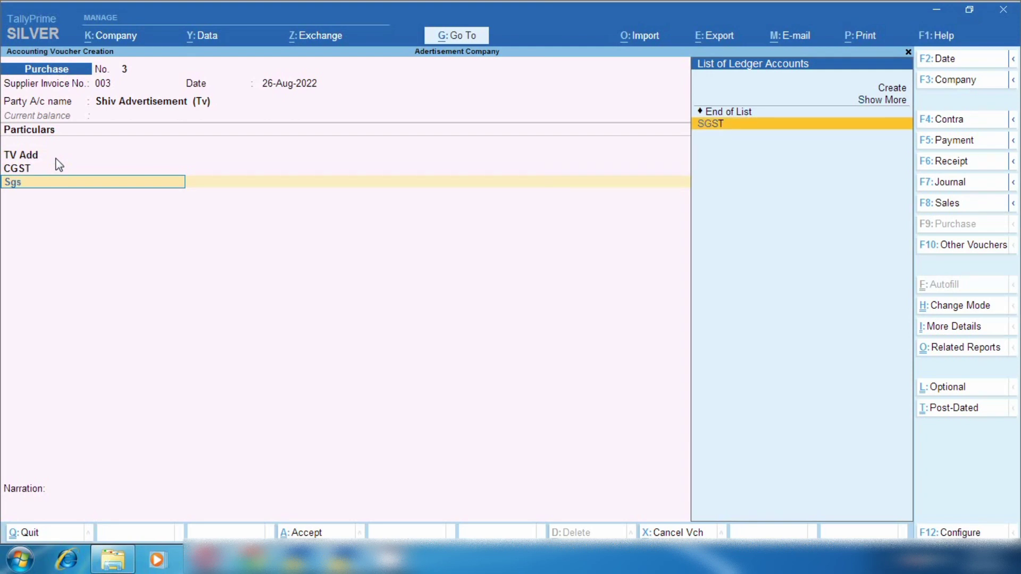
pyautogui.press('Return')
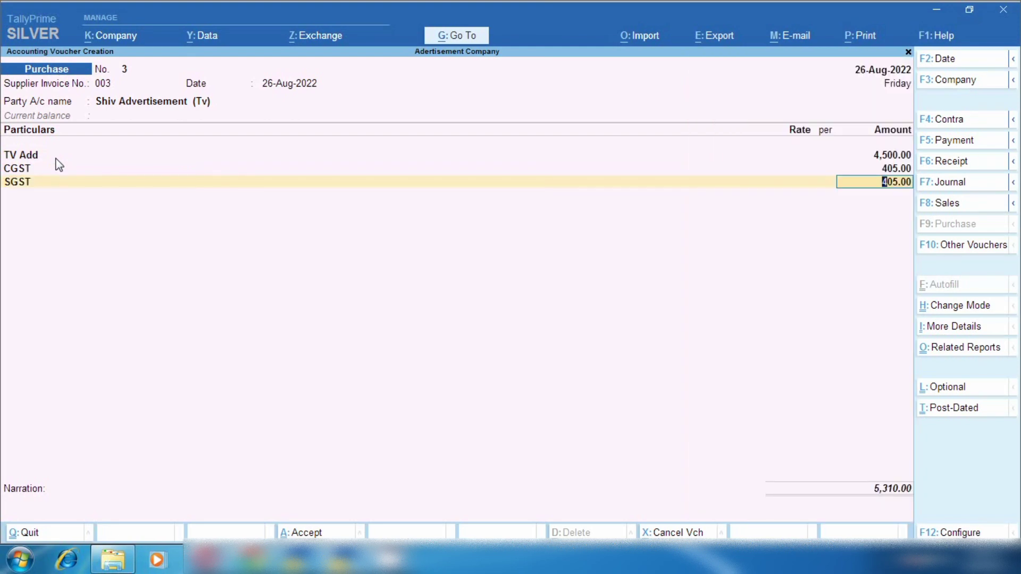
pyautogui.press('ctrl')
pyautogui.hotkey('ctrl', 'a')
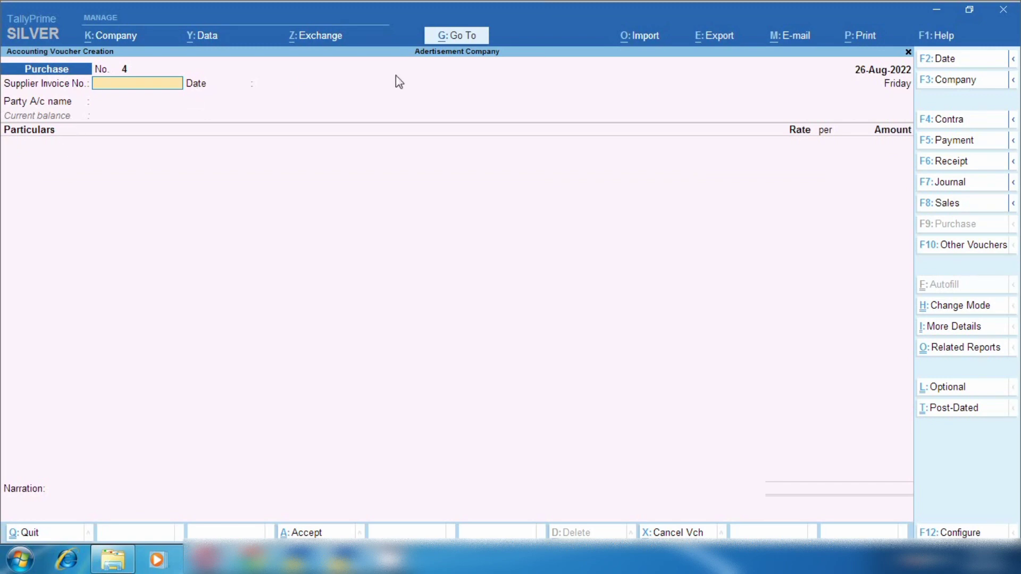
# View the ledger vouchers of Aditya Advertisement (Phone) from the ledger reports and return to the blank purchase voucher
pyautogui.click(469, 40)
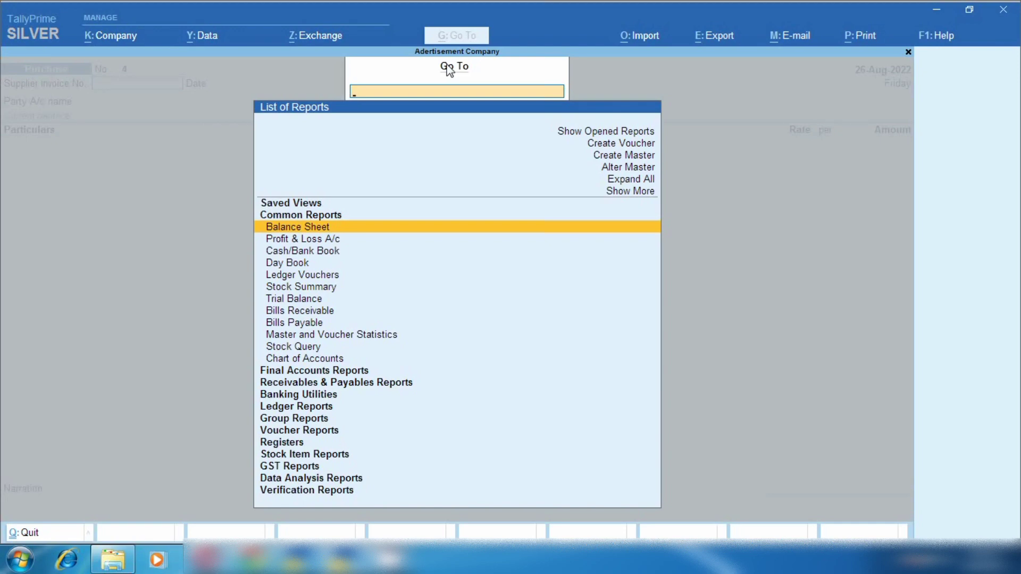
pyautogui.press('Down')
pyautogui.press('Down')
pyautogui.press('Down')
pyautogui.press('Down')
pyautogui.press('Down')
pyautogui.press('Down')
pyautogui.press('Down')
pyautogui.press('Down')
pyautogui.press('Down')
pyautogui.press('Down')
pyautogui.press('Down')
pyautogui.press('Down')
pyautogui.press('Down')
pyautogui.press('Down')
pyautogui.press('Down')
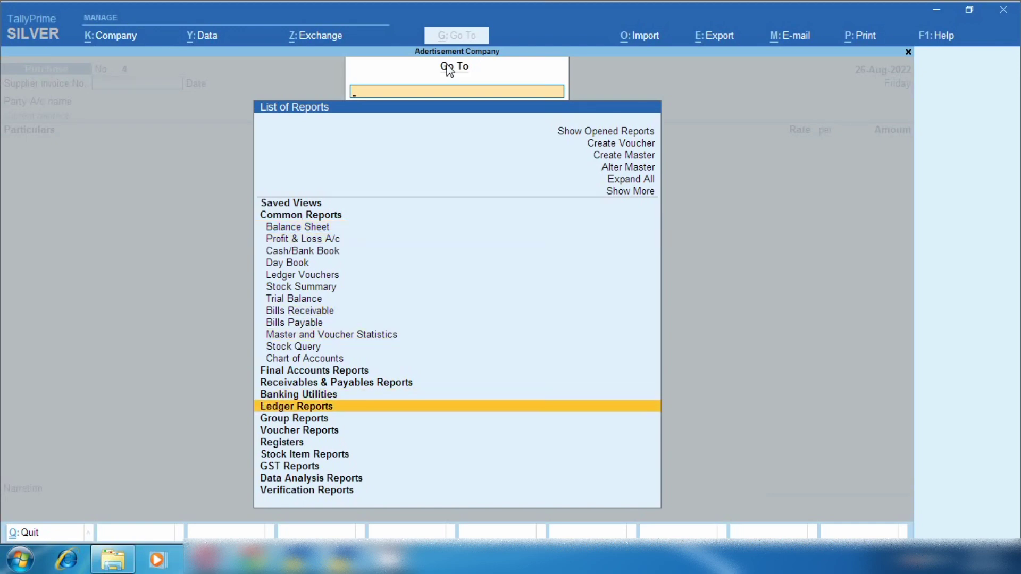
pyautogui.press('Return')
pyautogui.press('Return')
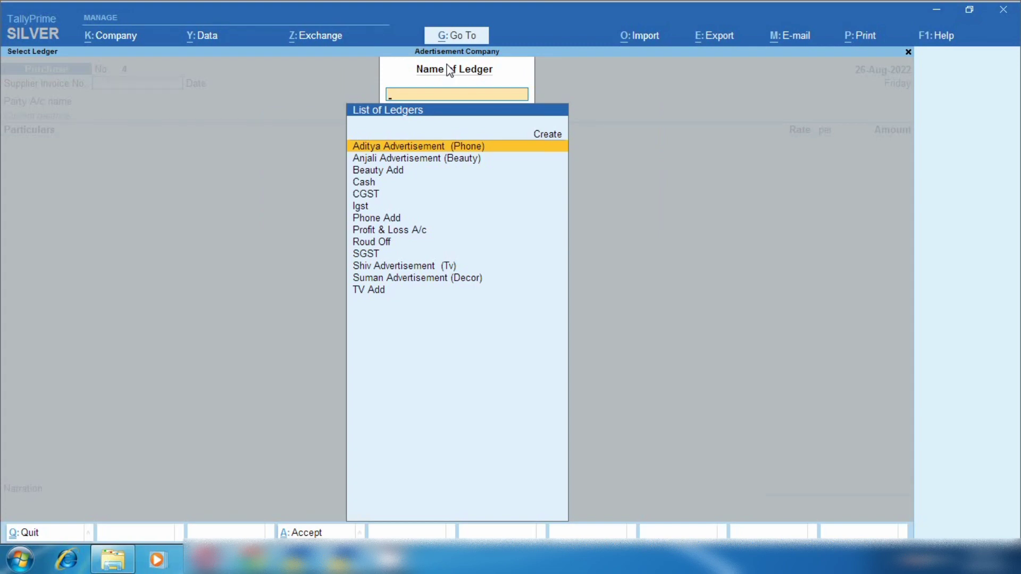
pyautogui.press('Return')
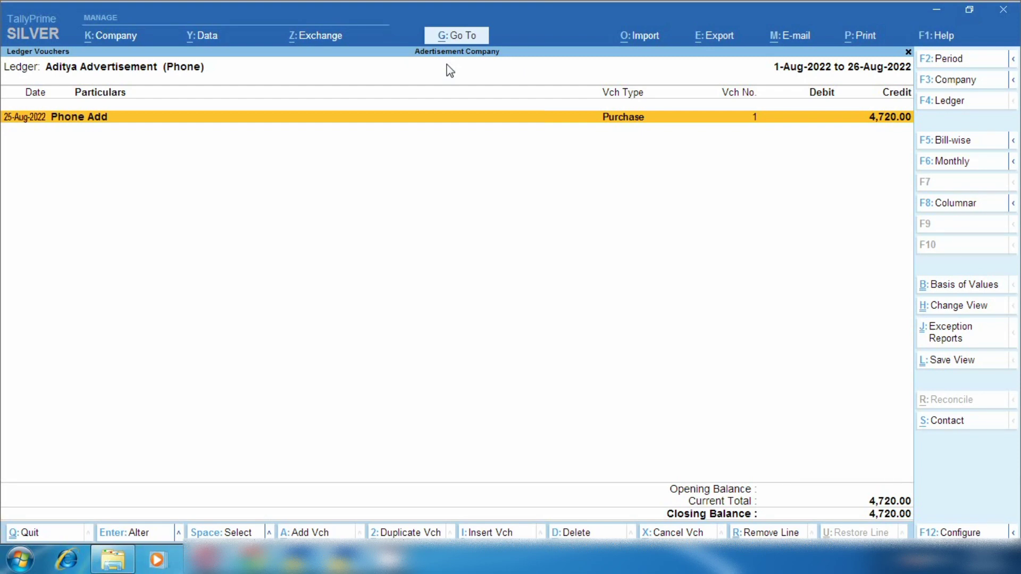
pyautogui.press('Escape')
pyautogui.press('BackSpace')
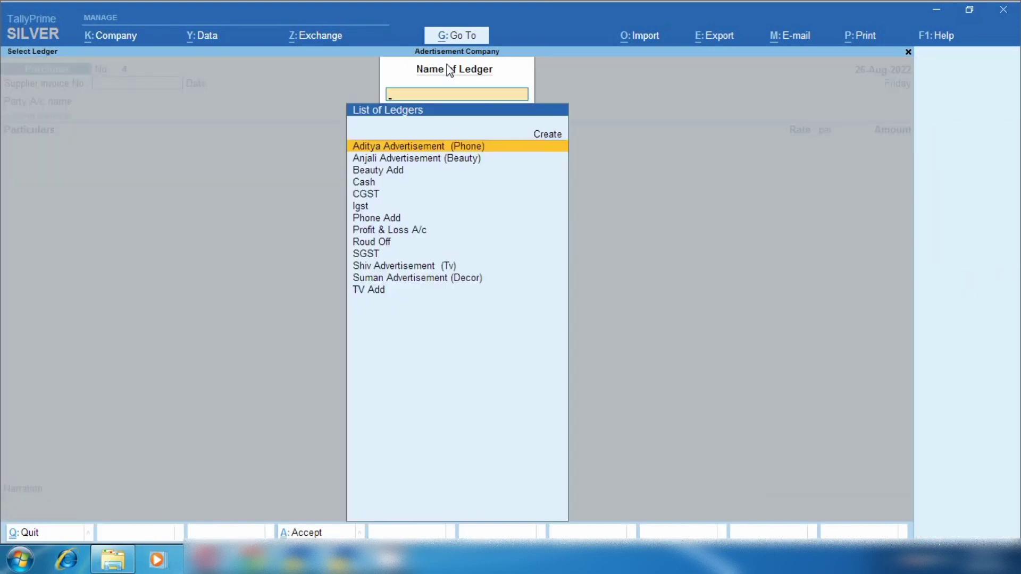
pyautogui.press('Escape')
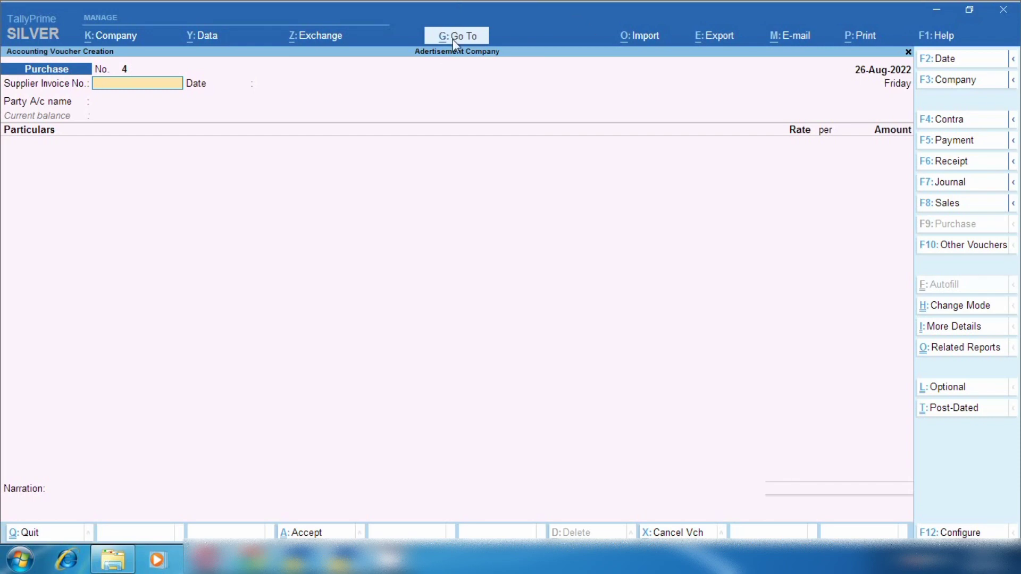
# Open the Balance Sheet and drill through the Profit & Loss A/c into the Indirect Expenses group summary
pyautogui.click(454, 40)
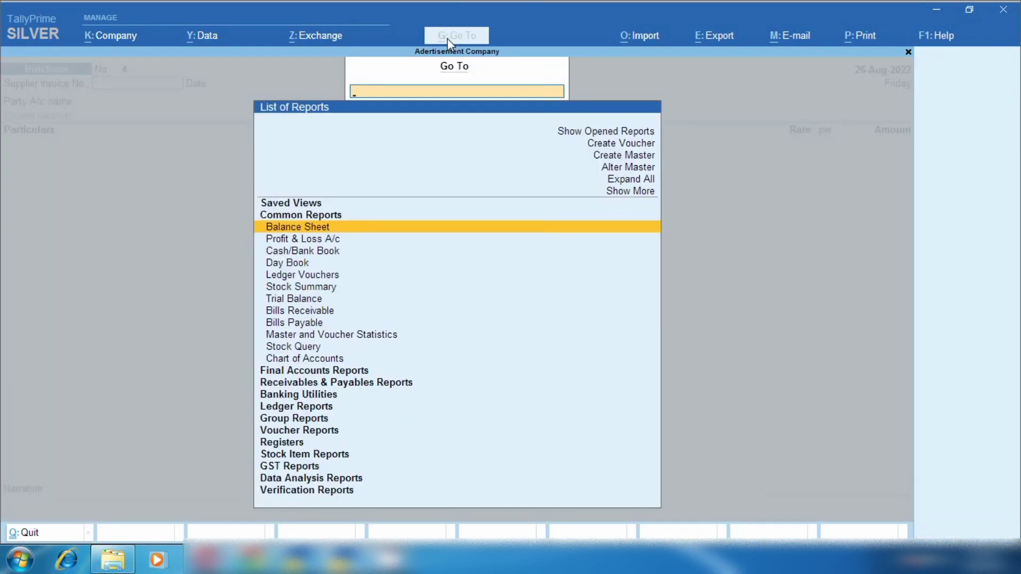
pyautogui.press('Return')
pyautogui.press('Right')
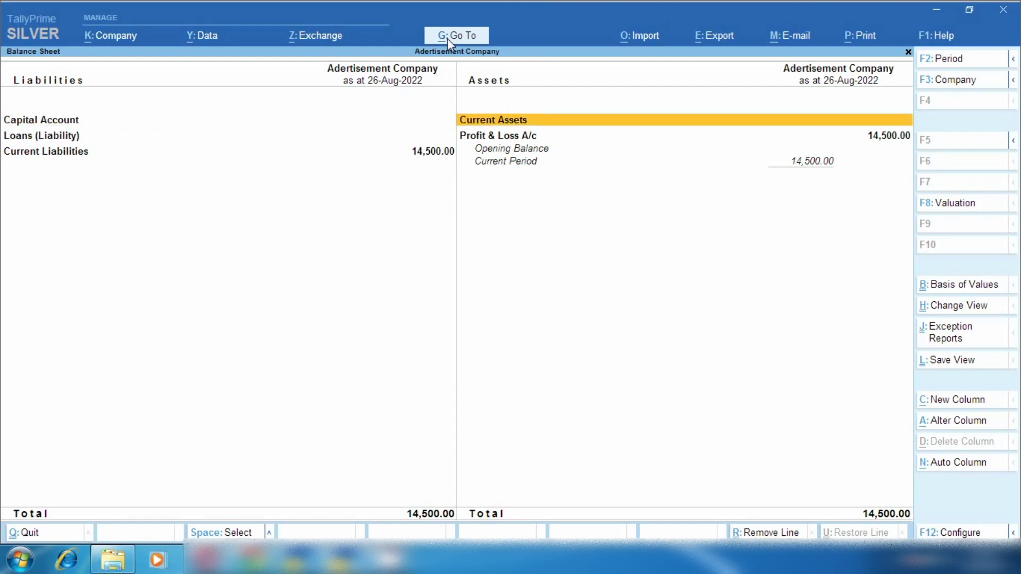
pyautogui.press('Down')
pyautogui.press('Return')
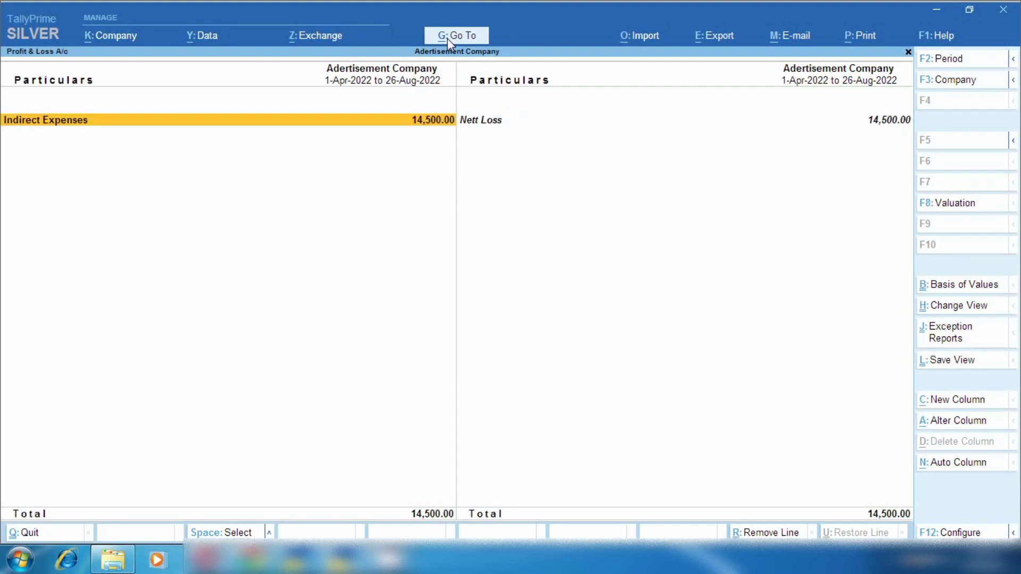
pyautogui.press('Return')
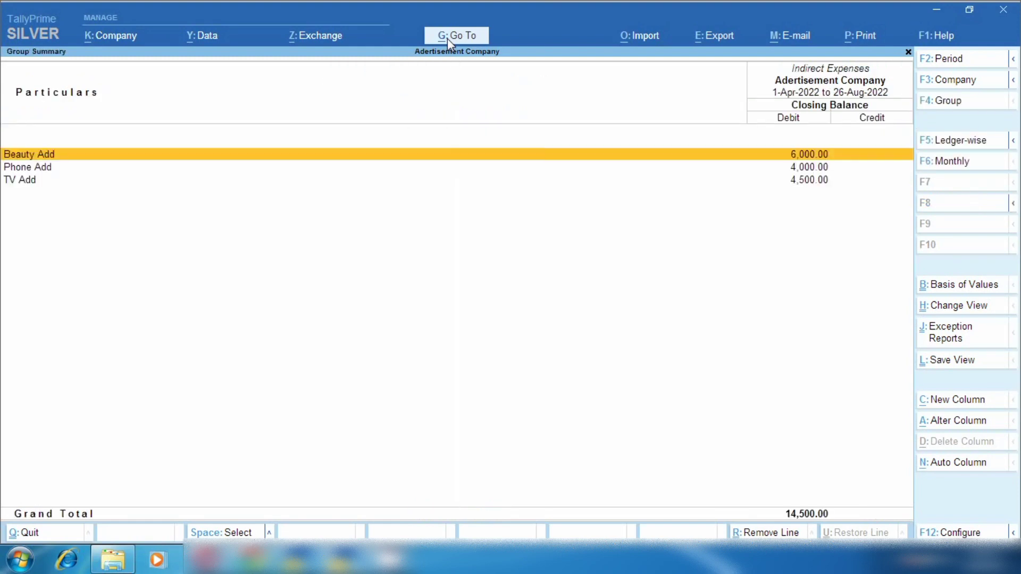
# Mark the Beauty Add, Phone Add and TV Add lines to examine their balances, and clear the marking
pyautogui.press('space')
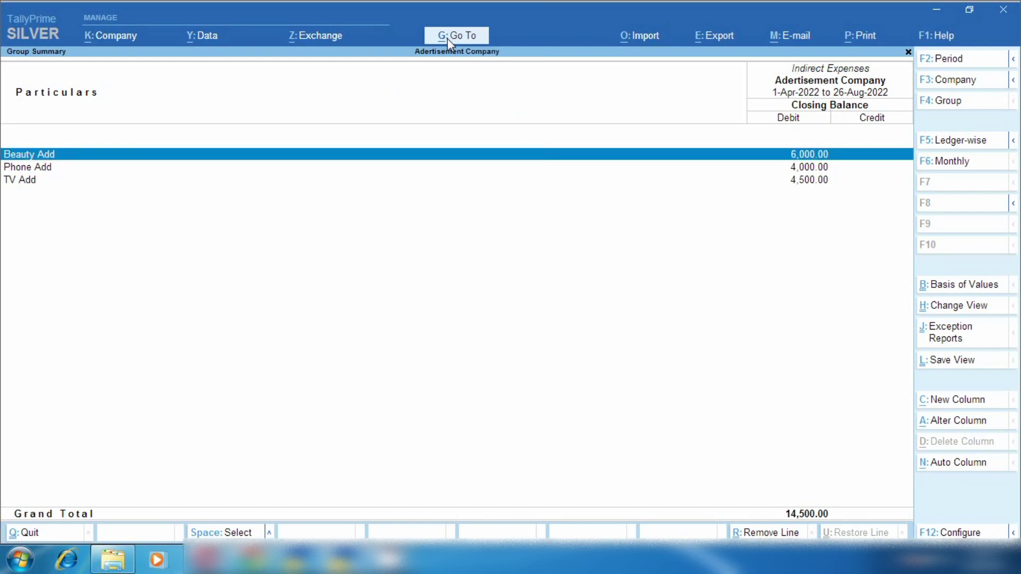
pyautogui.press('Down')
pyautogui.press('space')
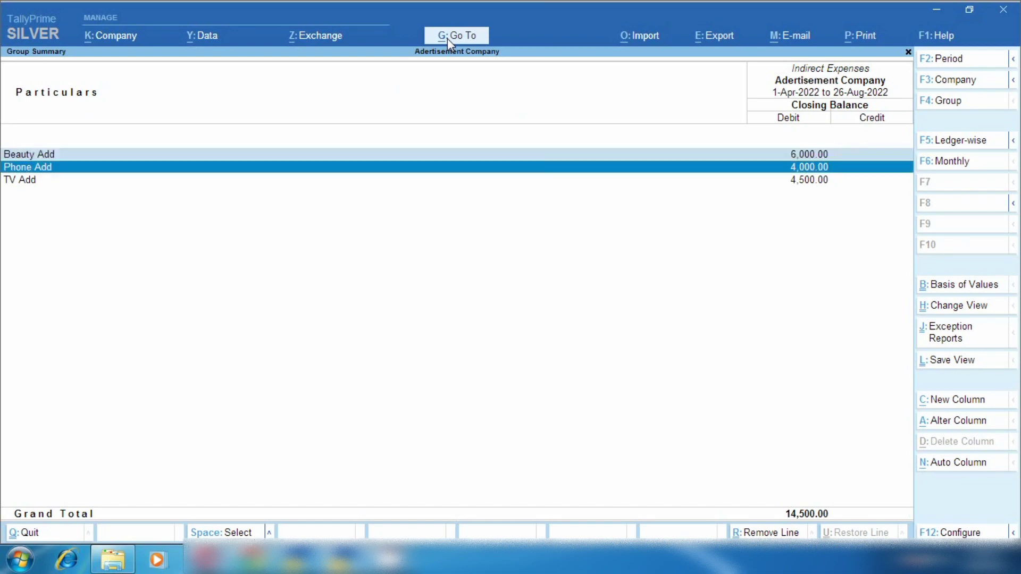
pyautogui.press('Down')
pyautogui.press('space')
pyautogui.press('Up')
pyautogui.press('Up')
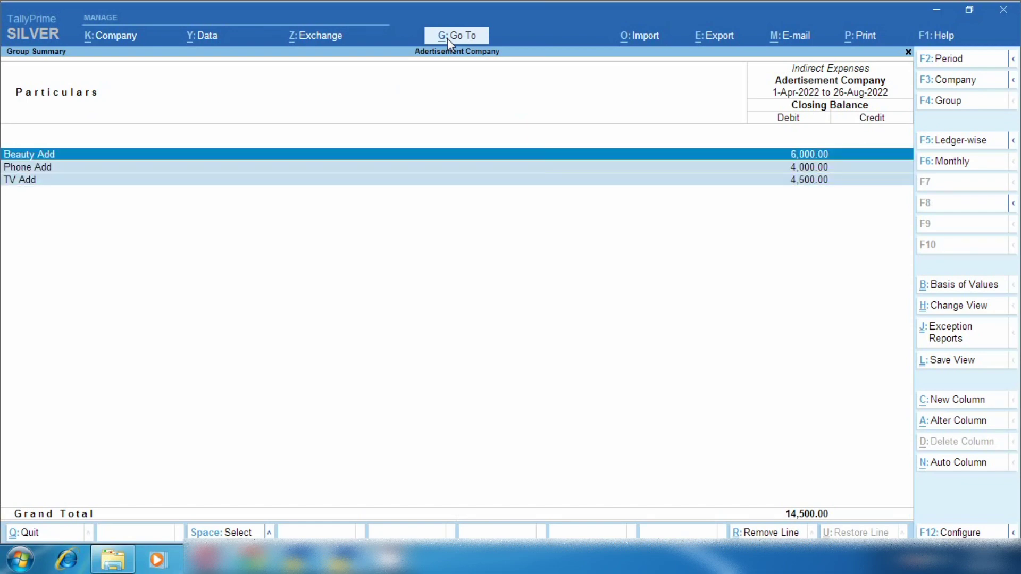
pyautogui.press('Down')
pyautogui.press('Down')
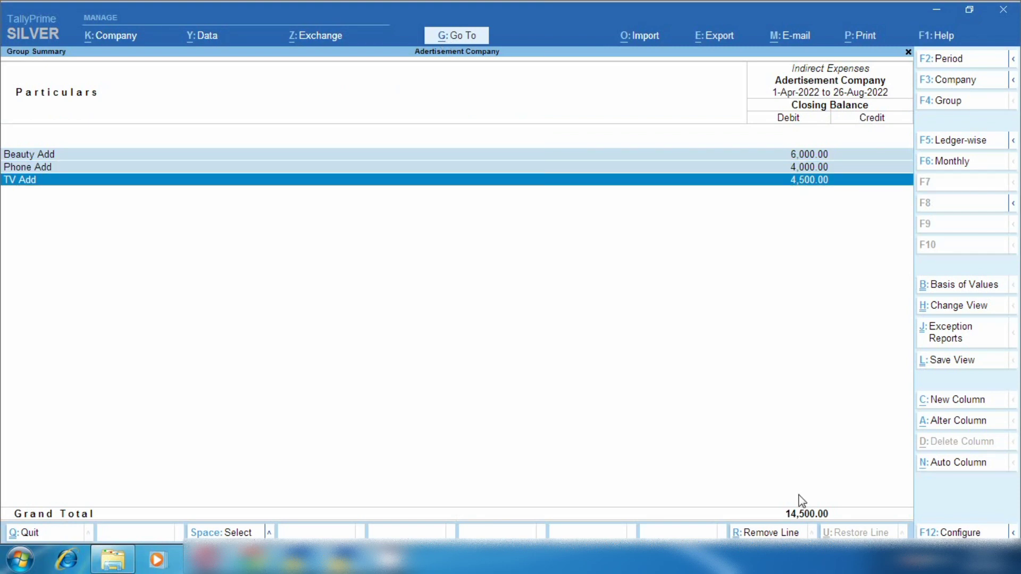
pyautogui.click(767, 530)
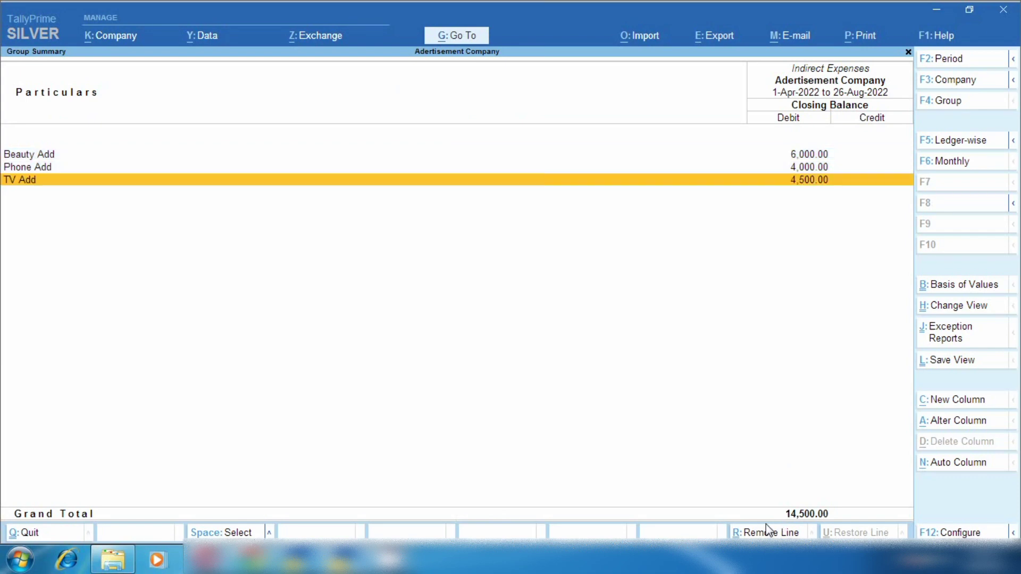
# Return to the Balance Sheet and drill from Current Liabilities through Sundry Creditors into the Advertisement group
pyautogui.press('Escape')
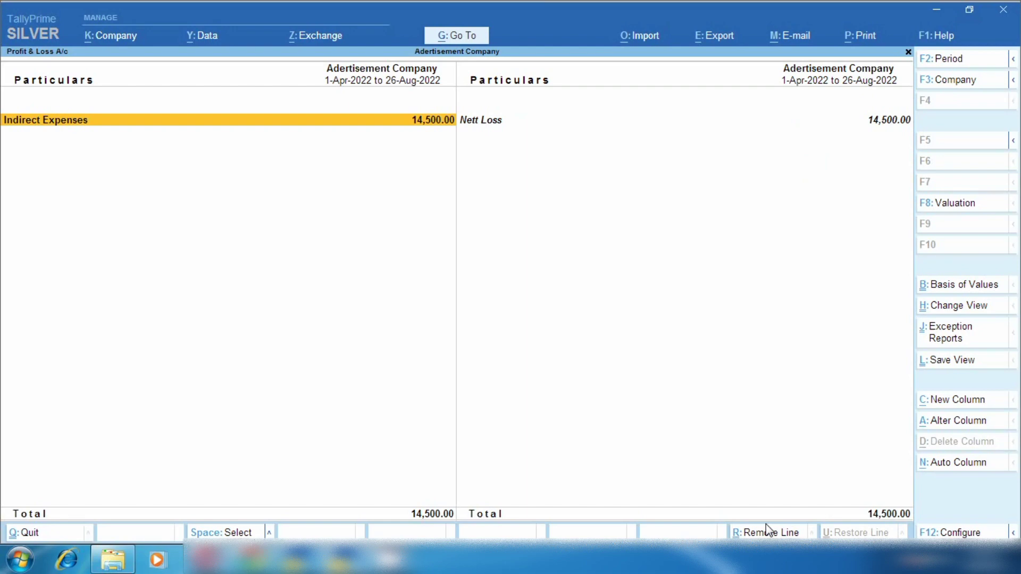
pyautogui.press('Escape')
pyautogui.press('Left')
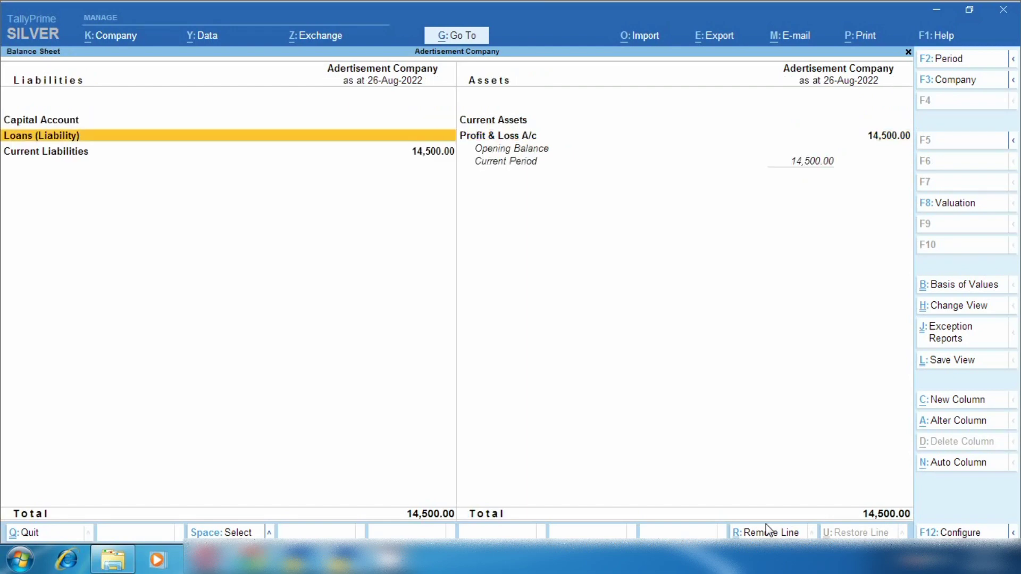
pyautogui.press('Down')
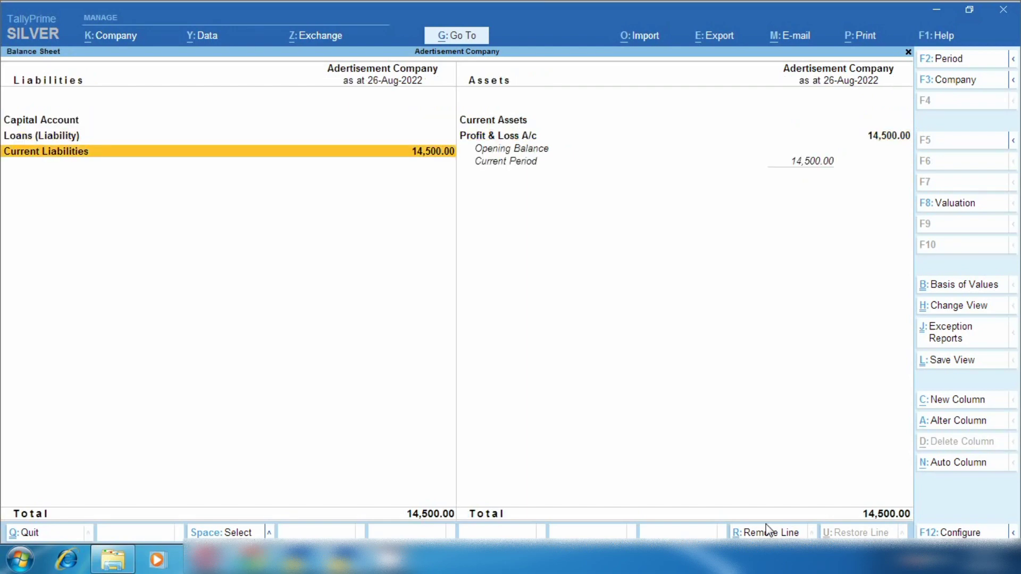
pyautogui.press('Return')
pyautogui.press('Return')
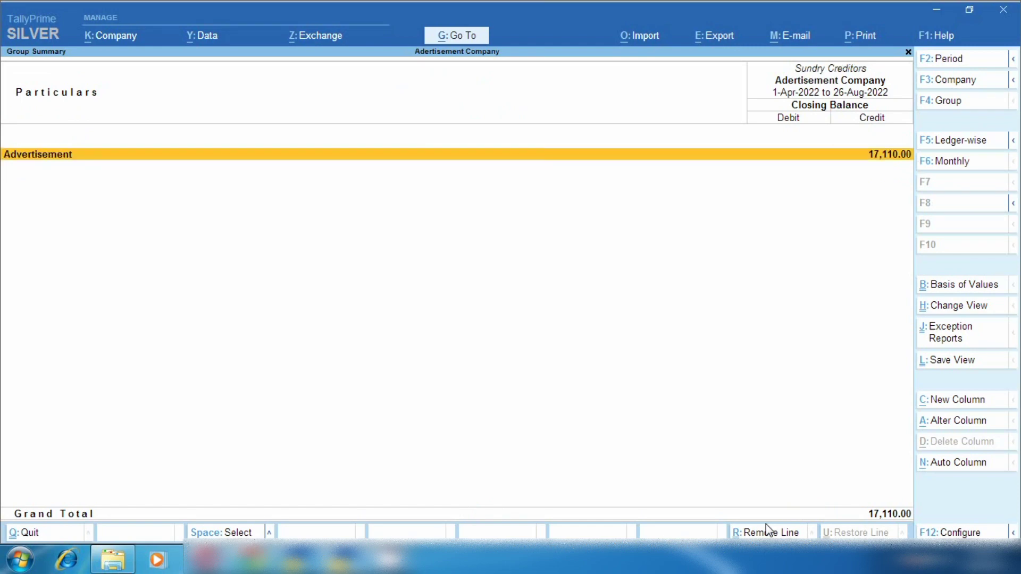
pyautogui.press('Return')
# Mark the three supplier lines in the Advertisement group summary and examine their closing balances
pyautogui.press('Down')
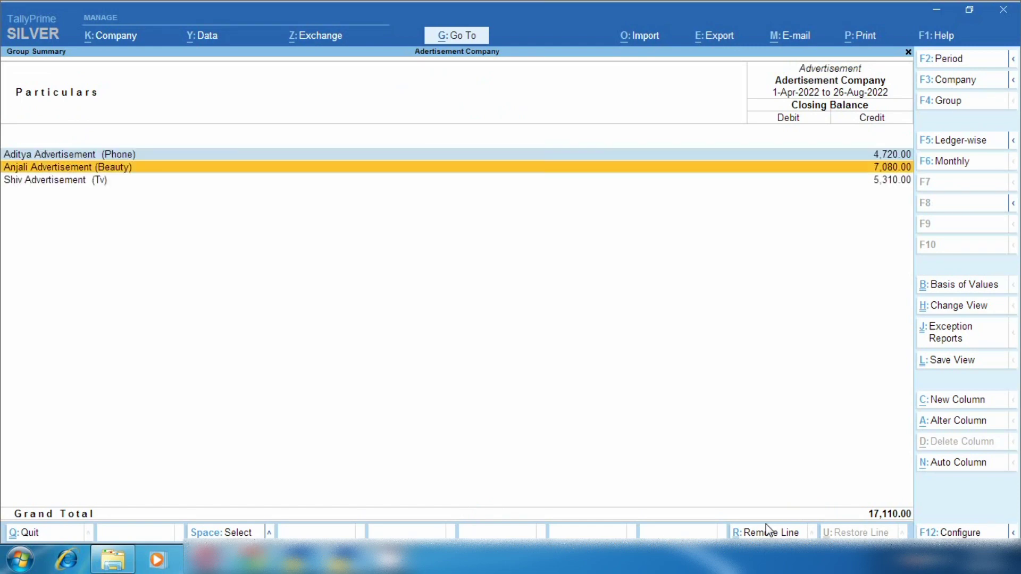
pyautogui.press('Down')
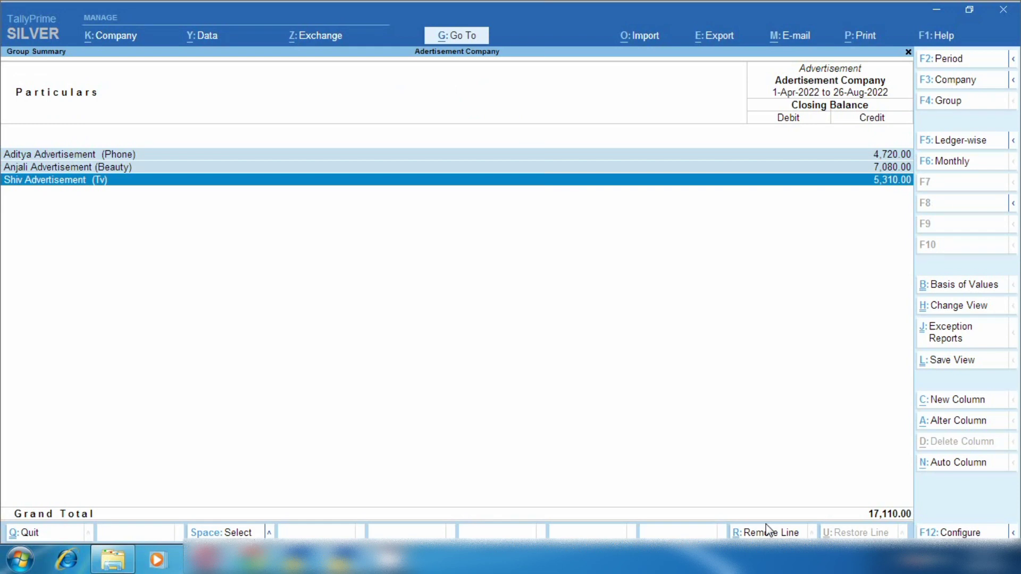
pyautogui.press('Up')
pyautogui.press('Up')
pyautogui.press('Down')
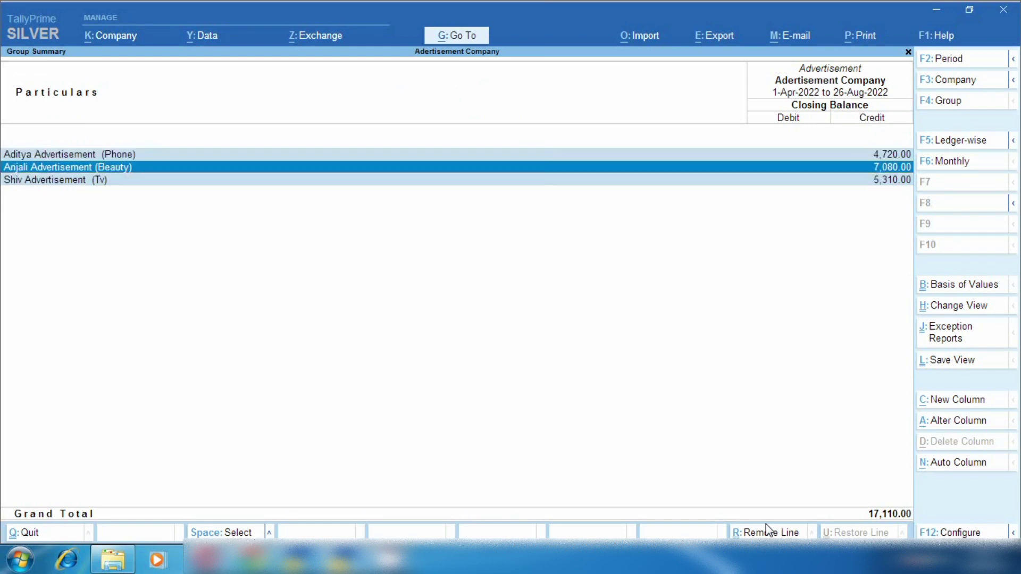
pyautogui.press('Down')
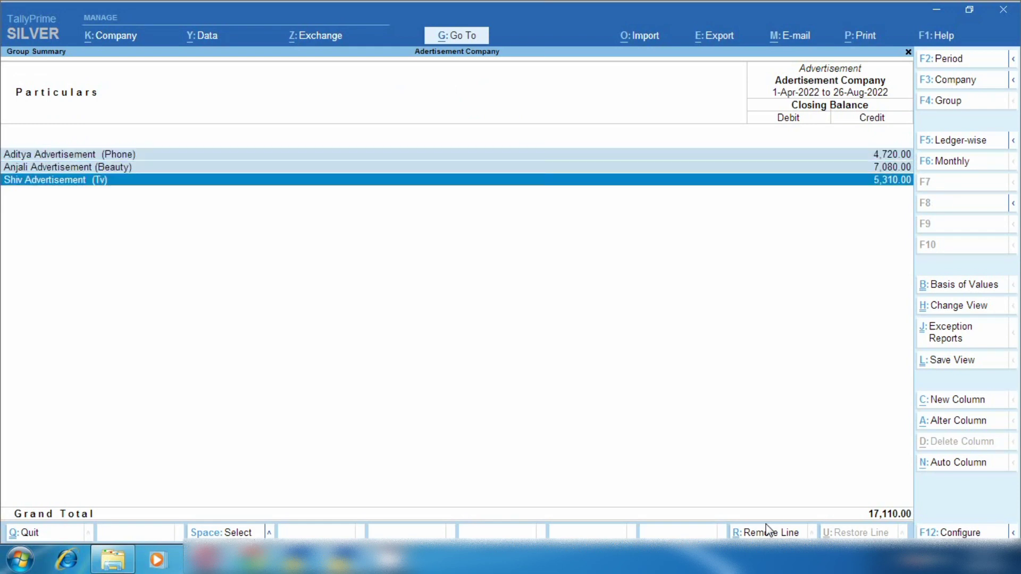
pyautogui.press('Up')
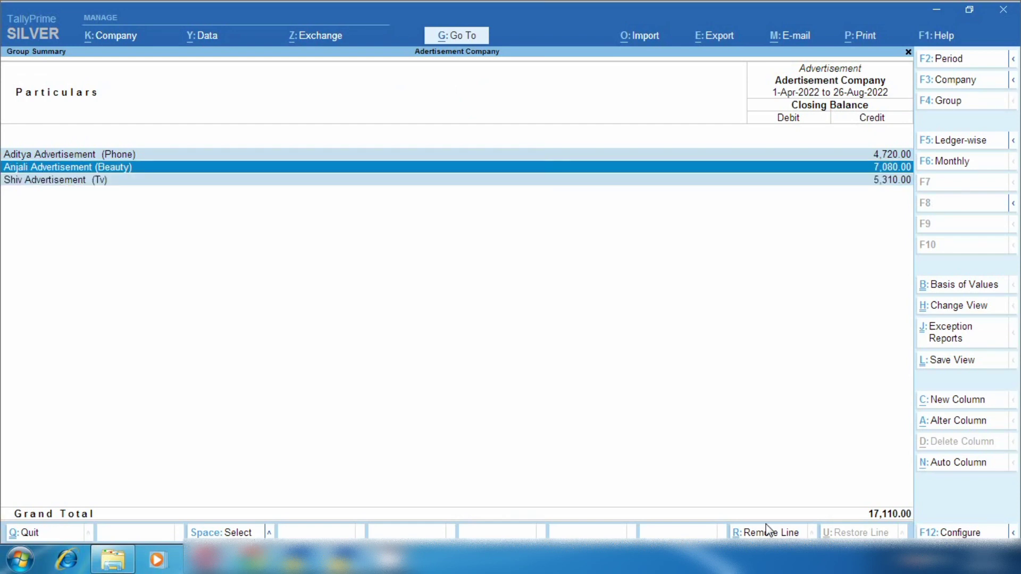
# Open the August ledger vouchers of Aditya Advertisement (Phone) from the group summary
pyautogui.press('Up')
pyautogui.press('Return')
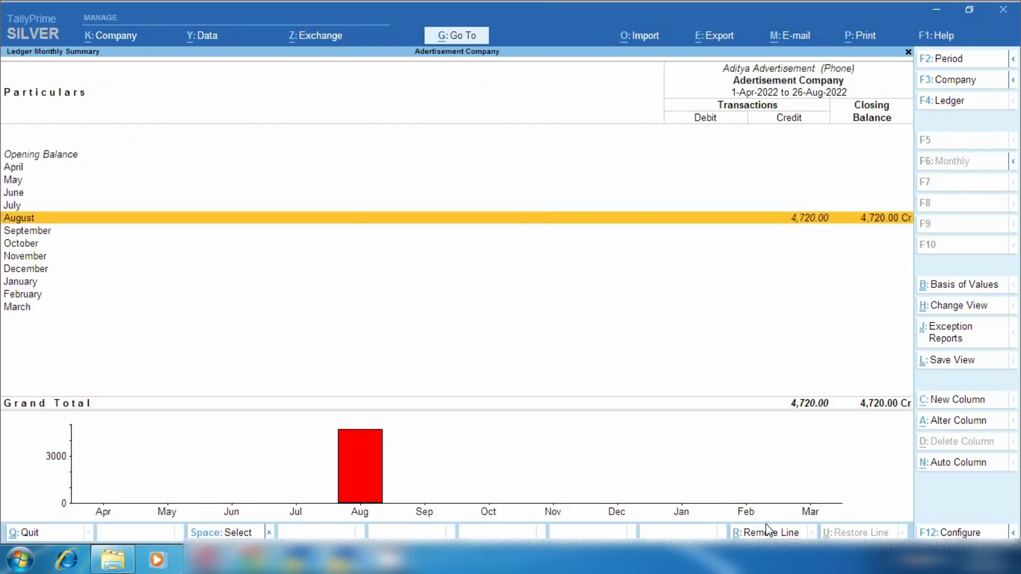
pyautogui.press('Return')
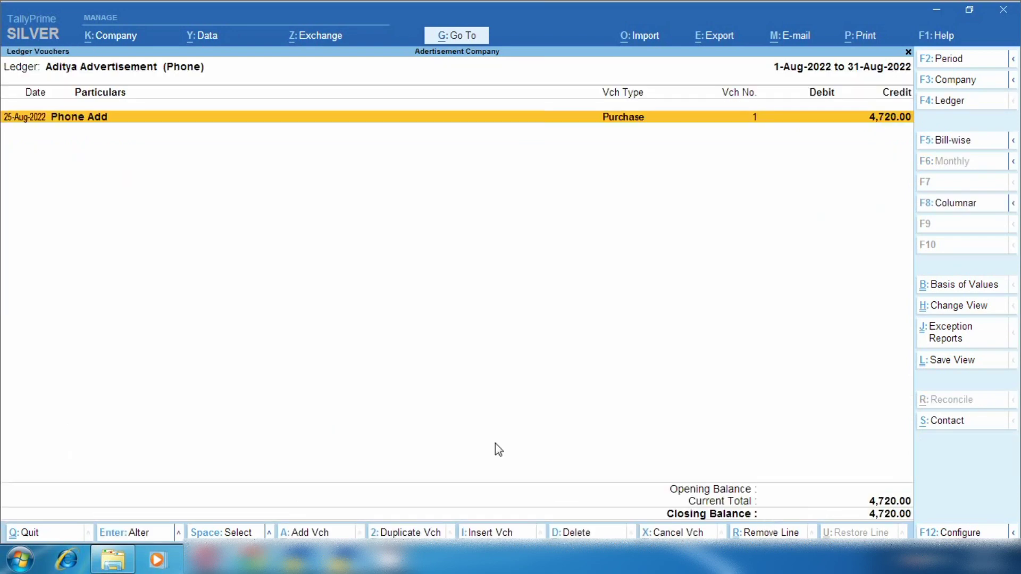
# Insert a payment voucher from this ledger and debit Aditya Advertisement (Phone) with 4720
pyautogui.moveTo(330, 573)
pyautogui.hotkey('alt', 'i')
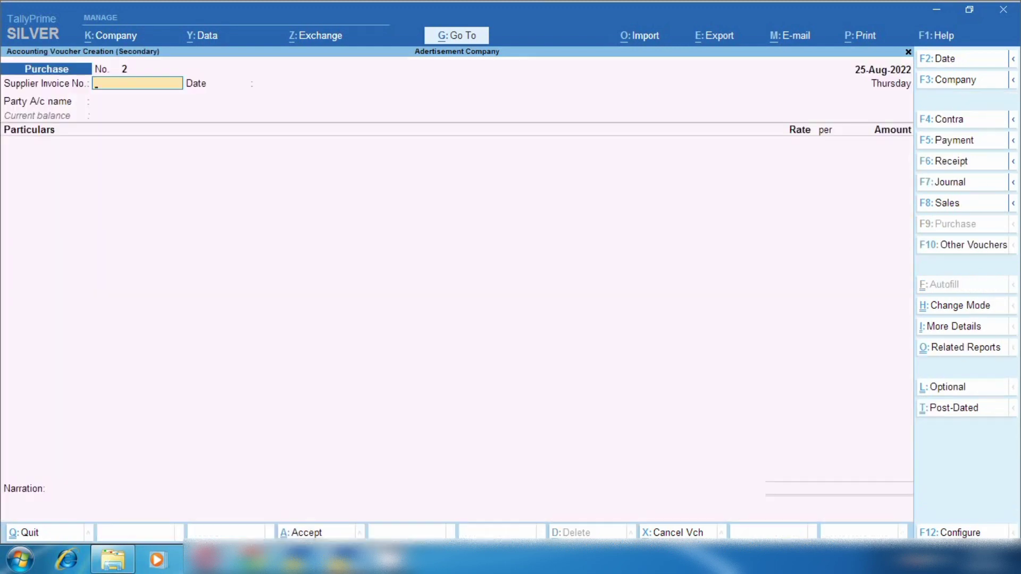
pyautogui.click(987, 144)
pyautogui.write('Aditya')
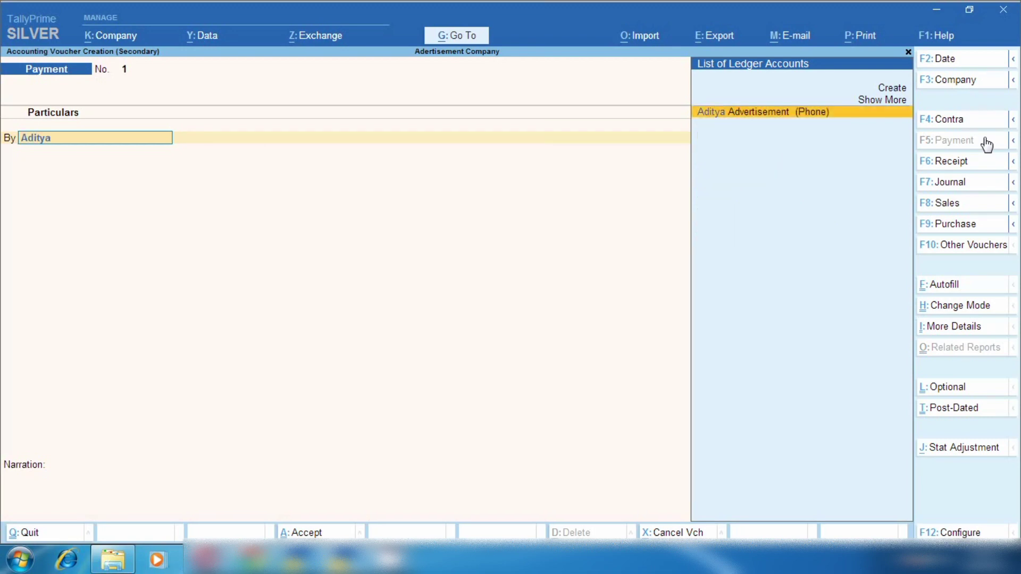
pyautogui.press('Return')
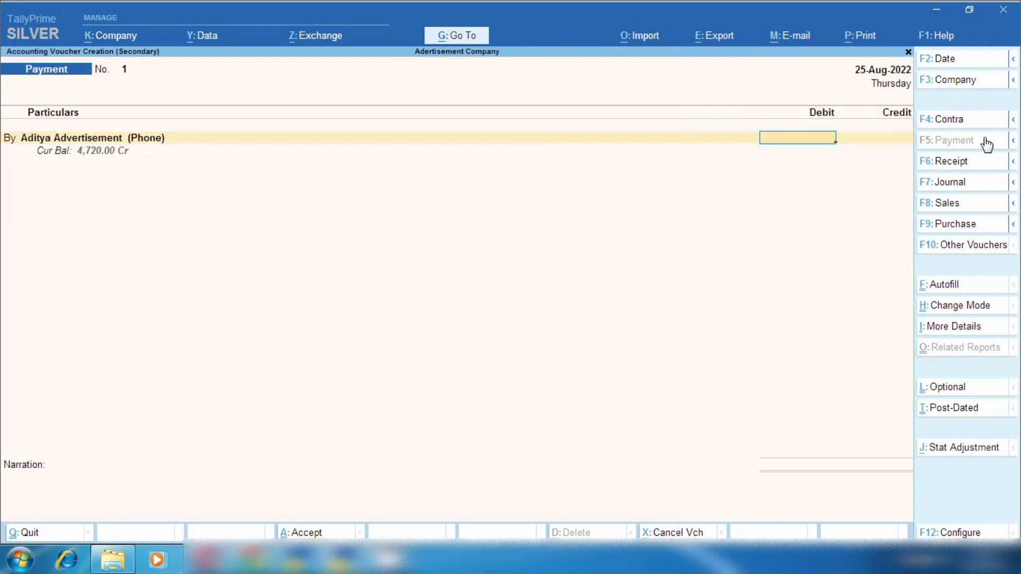
pyautogui.write('4720')
pyautogui.press('Return')
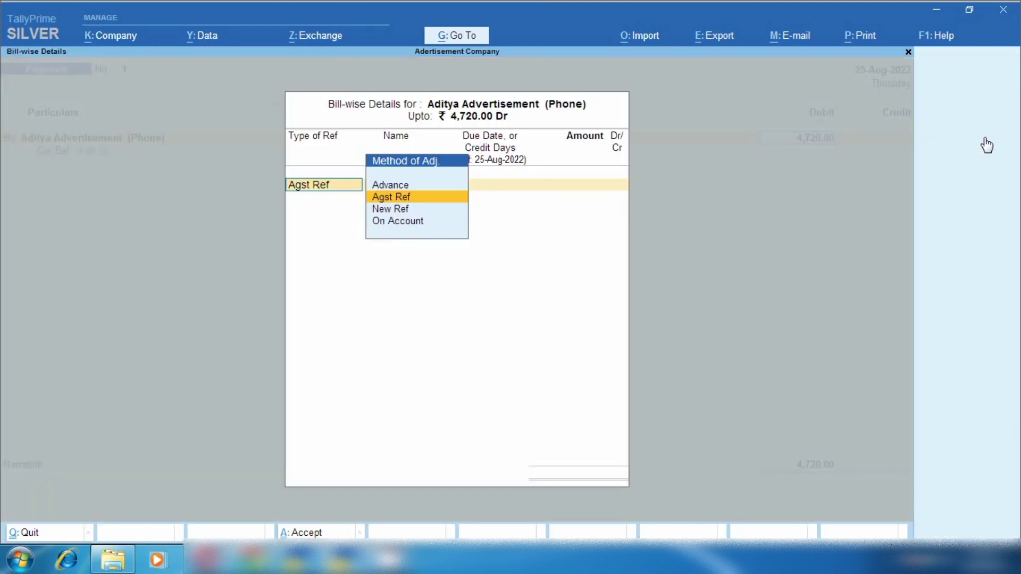
# Allocate the full payment as Agst Ref to the supplier's pending bill 001
pyautogui.press('Return')
pyautogui.press('Return')
pyautogui.press('Return')
pyautogui.press('Return')
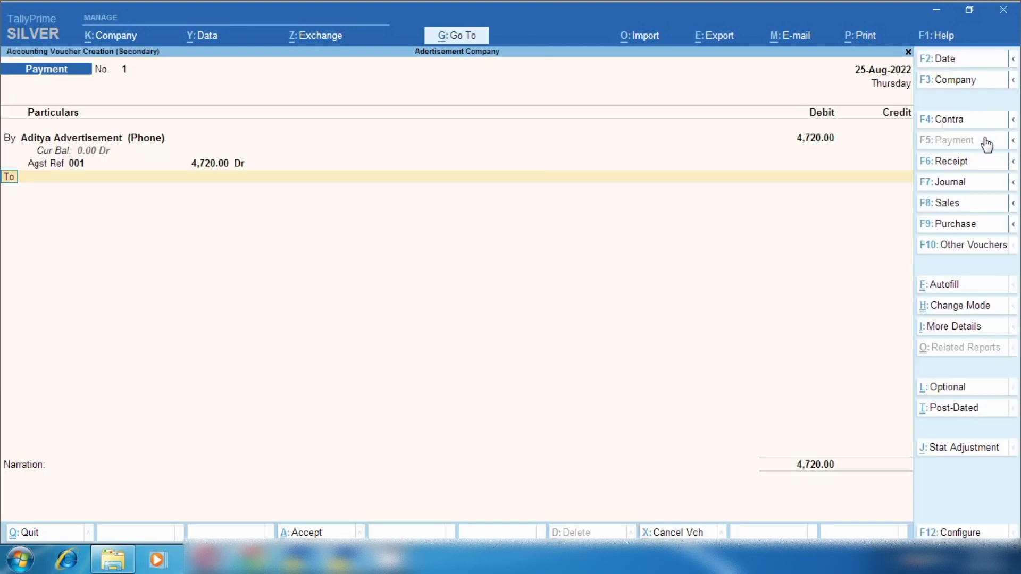
# Credit the Cash ledger with the prefilled 4,720.00 and save the payment voucher
pyautogui.press('Return')
pyautogui.write('Cash')
pyautogui.press('Return')
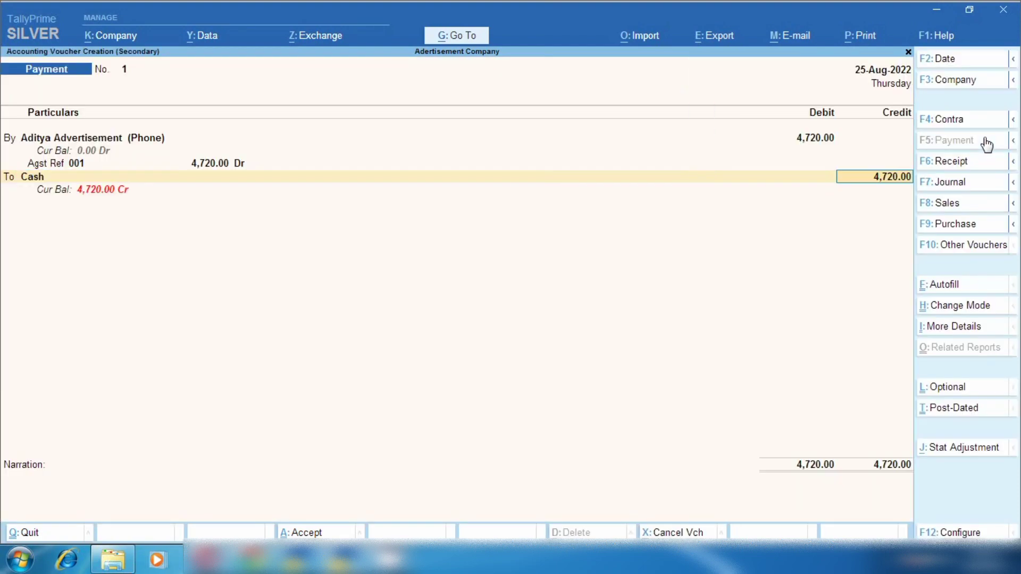
pyautogui.press('BackSpace')
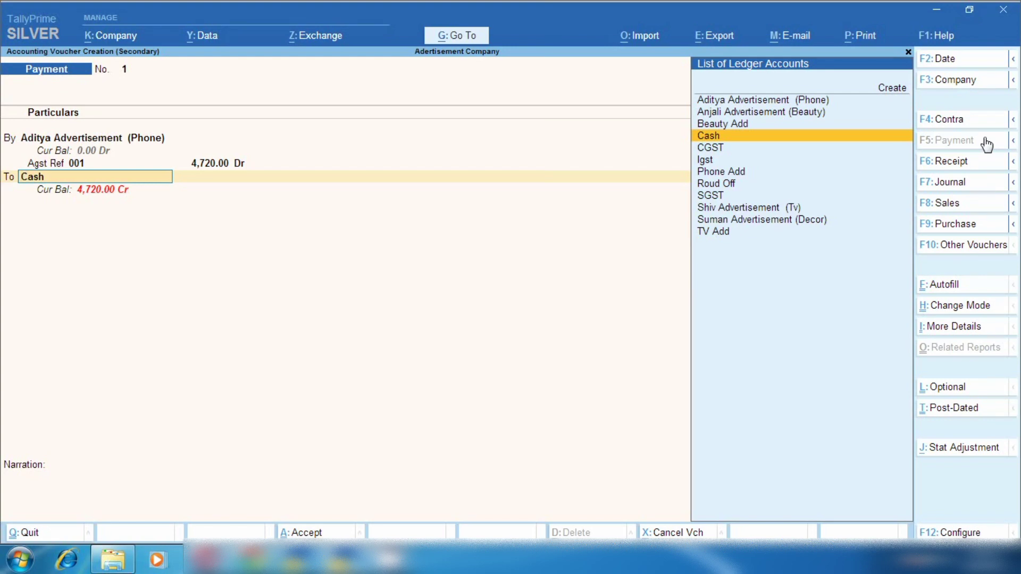
pyautogui.press('Return')
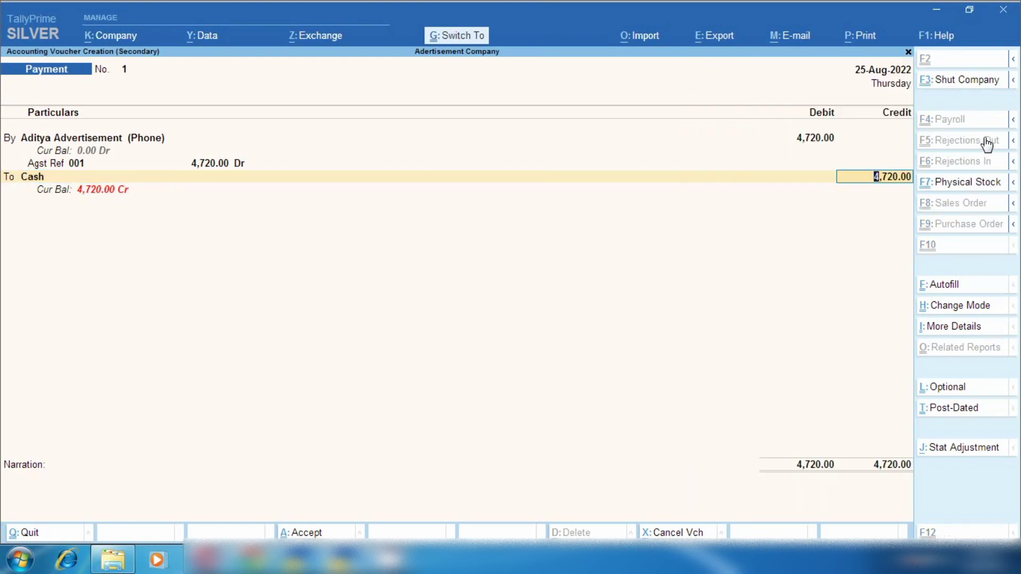
pyautogui.hotkey('ctrl', 'a')
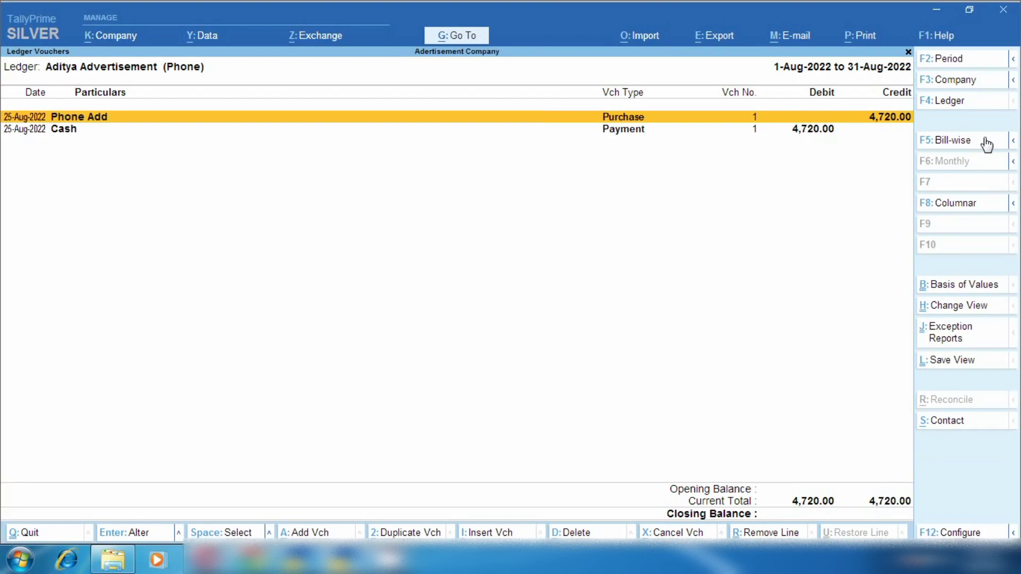
# Return to the Advertisement group summary and open the August ledger vouchers of Anjali Advertisement (Beauty)
pyautogui.press('Escape')
pyautogui.press('Escape')
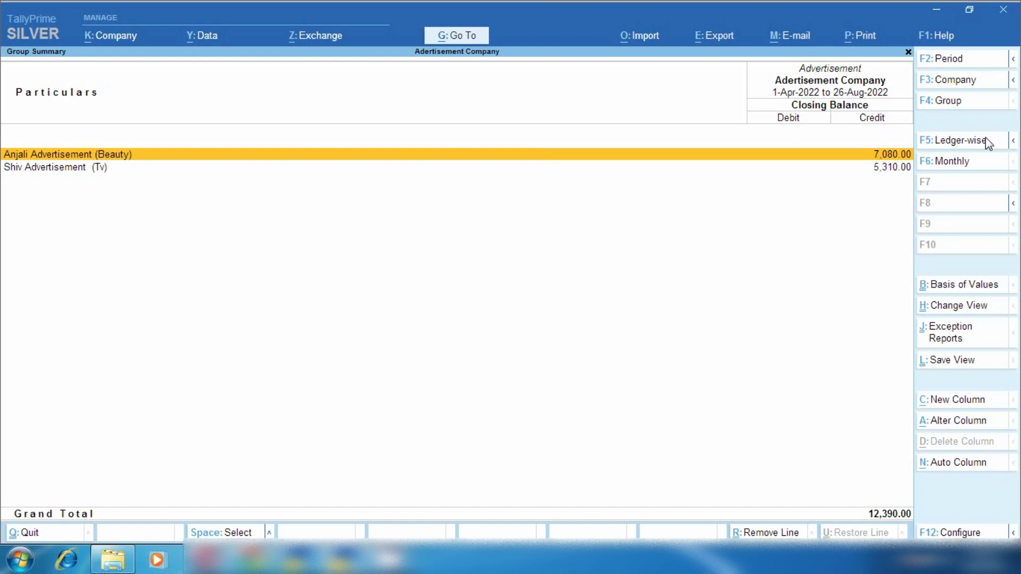
pyautogui.press('Return')
pyautogui.press('Return')
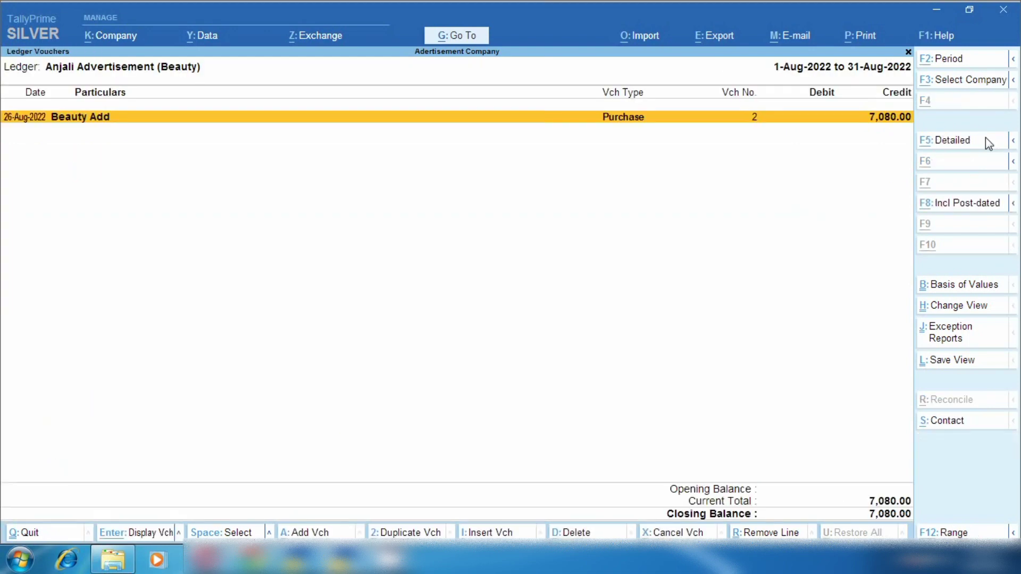
# Add a payment voucher from this ledger and debit Anjali Advertisement (Beauty) with 7080
pyautogui.hotkey('alt', 'a')
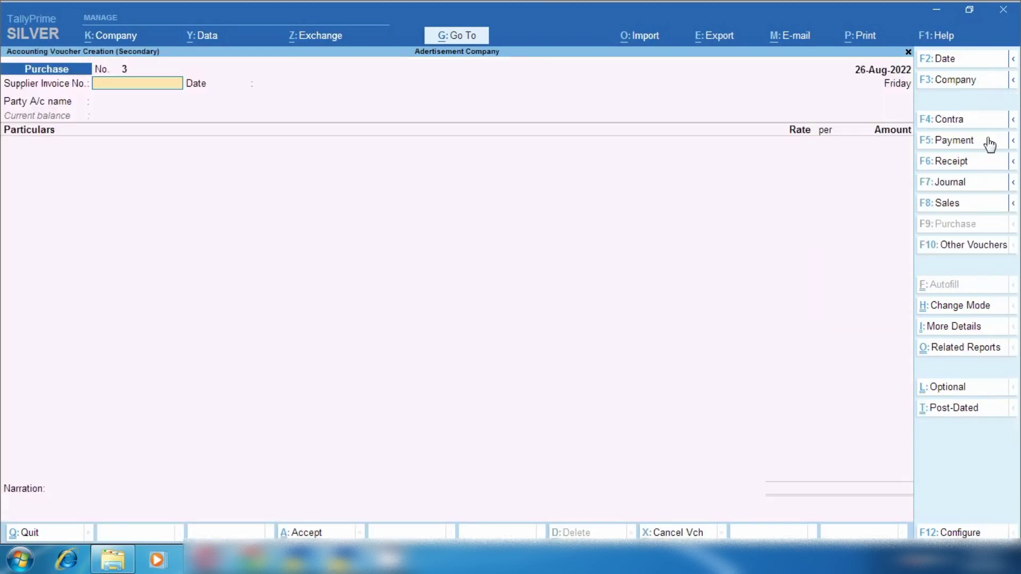
pyautogui.click(966, 142)
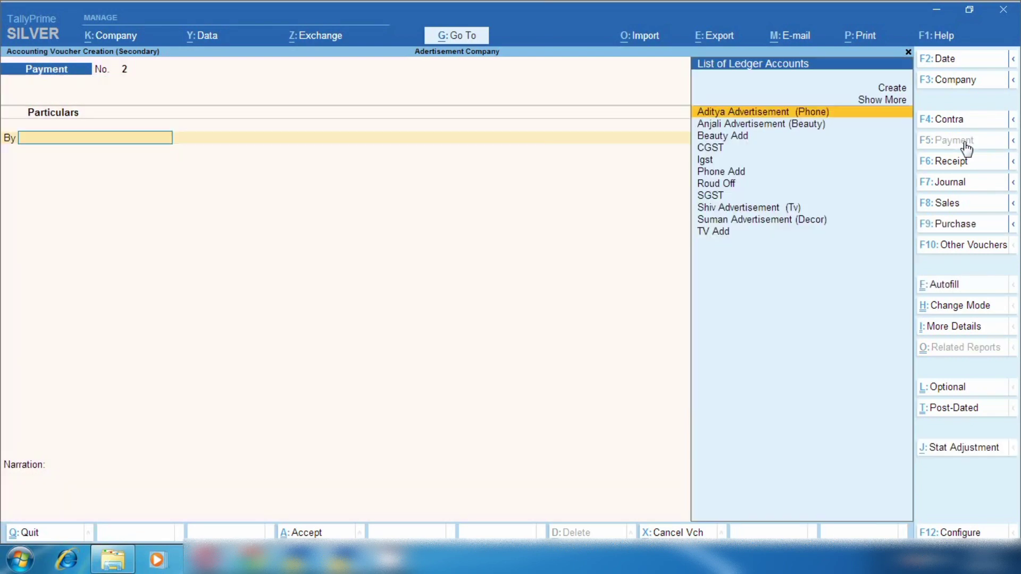
pyautogui.write('anja')
pyautogui.press('Return')
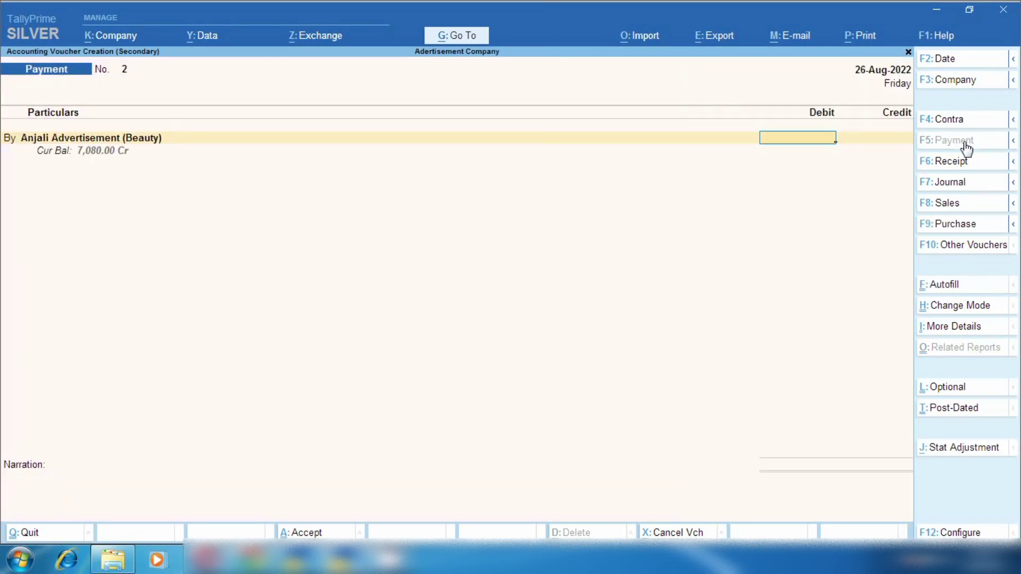
pyautogui.write('7080')
pyautogui.press('Return')
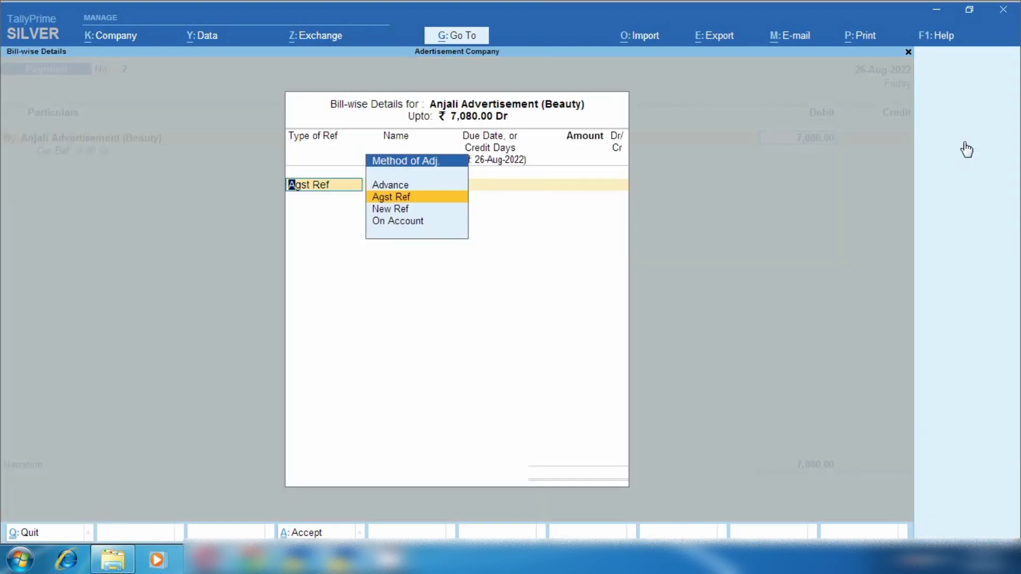
# Allocate the full 7,080.00 payment as Agst Ref to Anjali Advertisement's pending bill 002
pyautogui.press('Return')
pyautogui.press('Return')
pyautogui.press('Return')
pyautogui.press('Return')
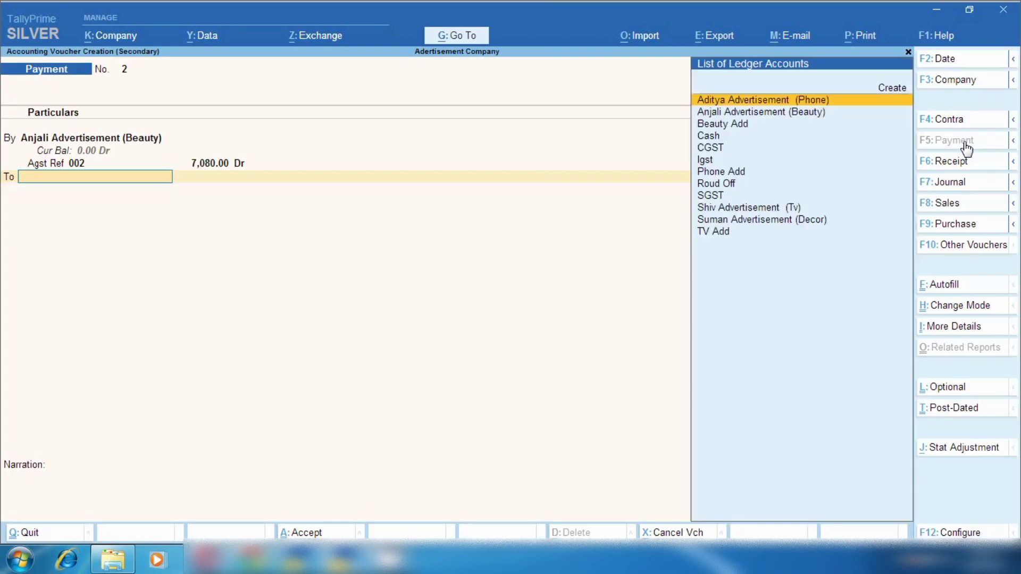
# Credit the Cash ledger with the prefilled 7,080.00 and save the payment voucher
pyautogui.write('s')
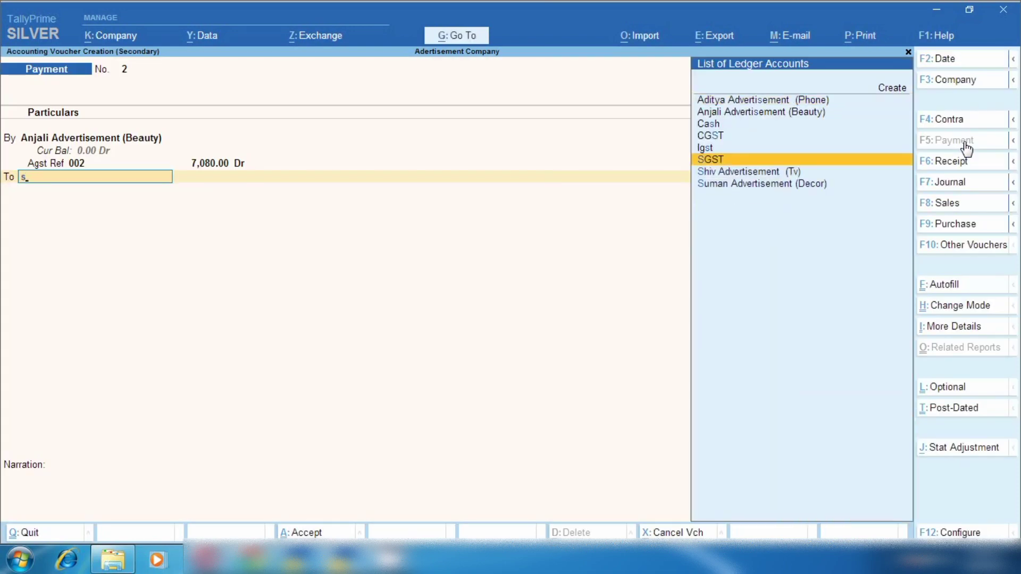
pyautogui.press('BackSpace')
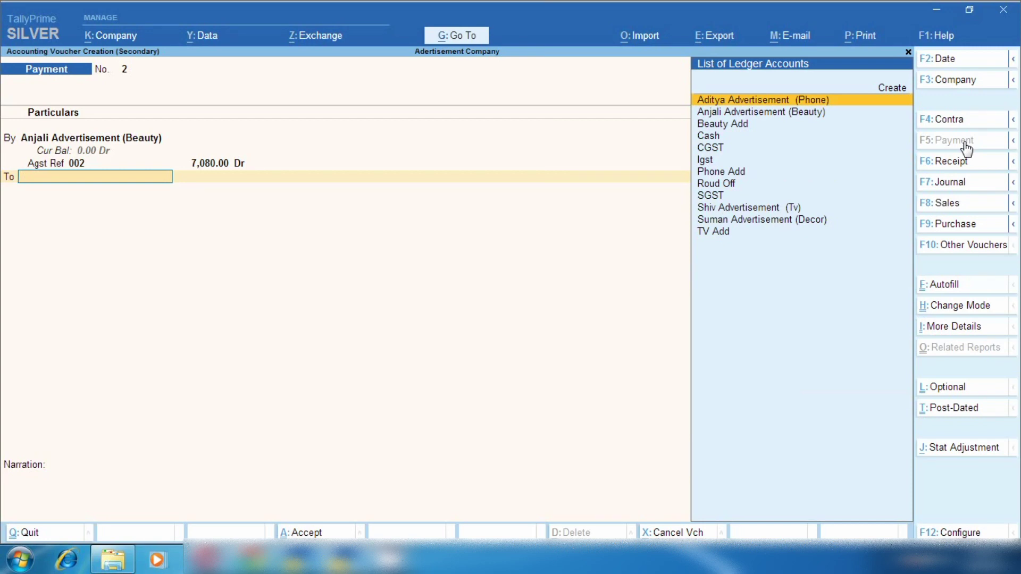
pyautogui.write('ca')
pyautogui.press('Return')
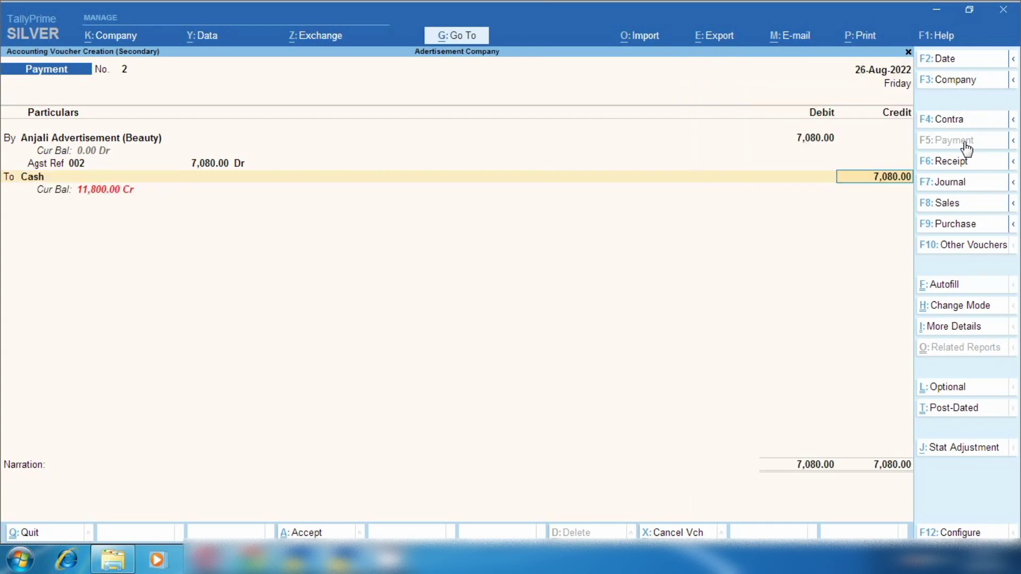
pyautogui.hotkey('ctrl', 'a')
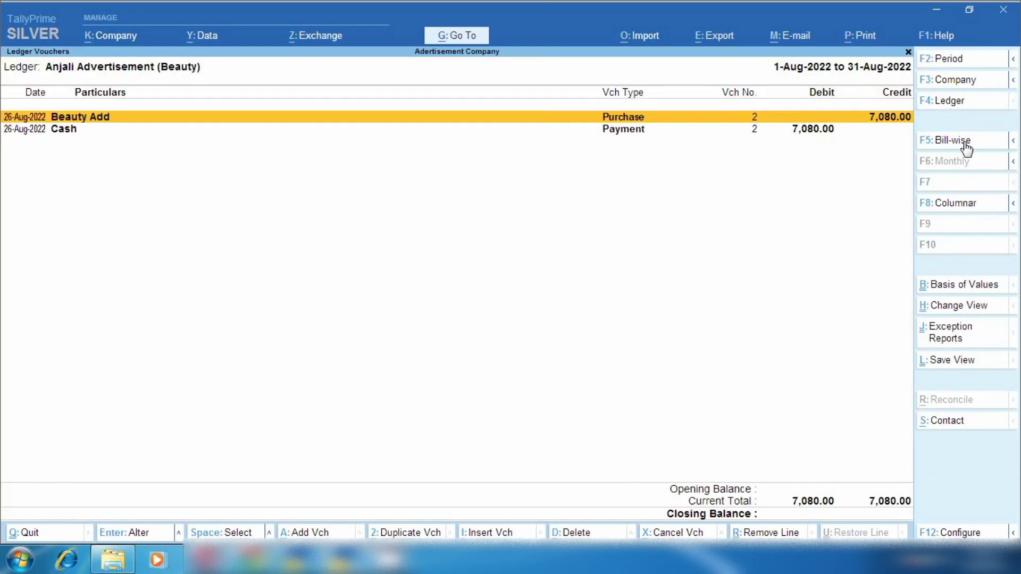
# Go back to the Advertisement group summary and open the August ledger vouchers of Shiv Advertisement (Tv)
pyautogui.press('Escape')
pyautogui.press('Escape')
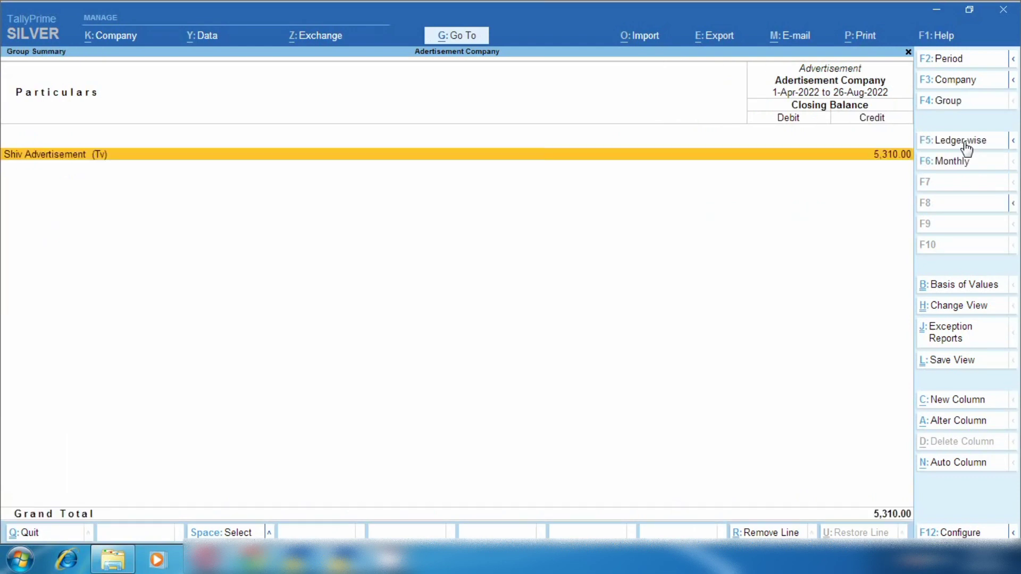
pyautogui.press('Return')
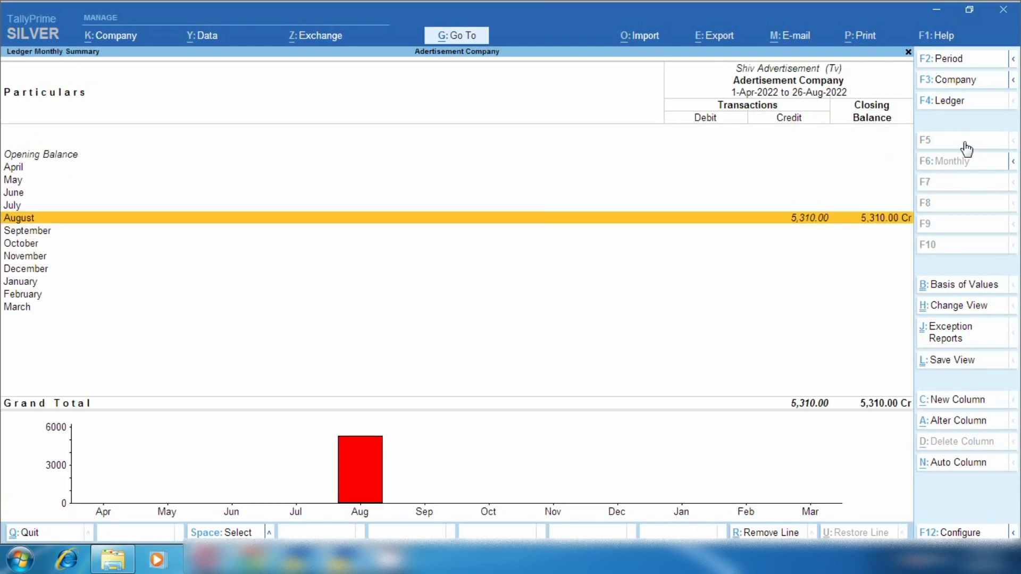
pyautogui.press('Return')
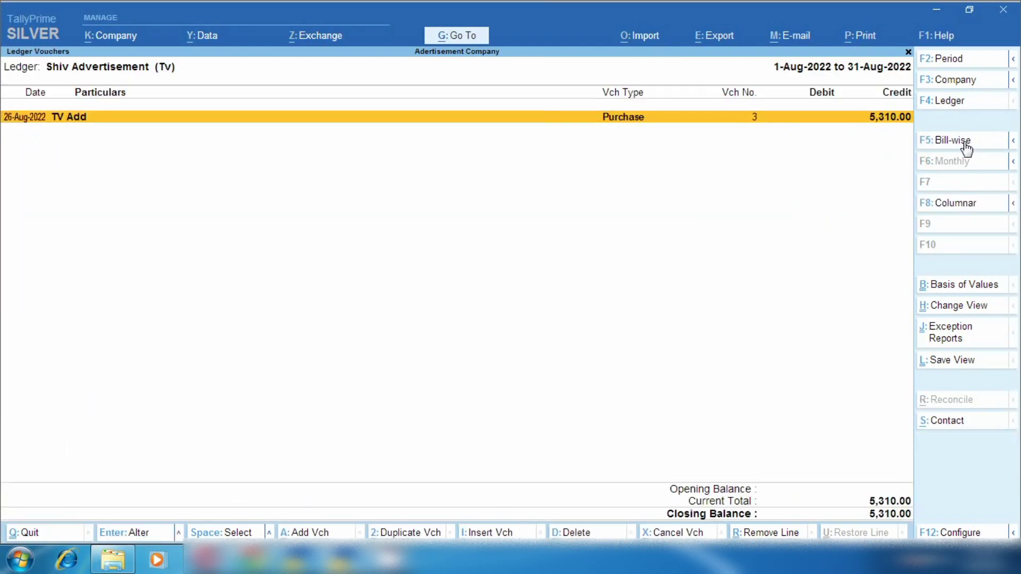
# Add a payment voucher from this ledger and debit Shiv Advertisement (Tv) with 5310
pyautogui.hotkey('alt', 'a')
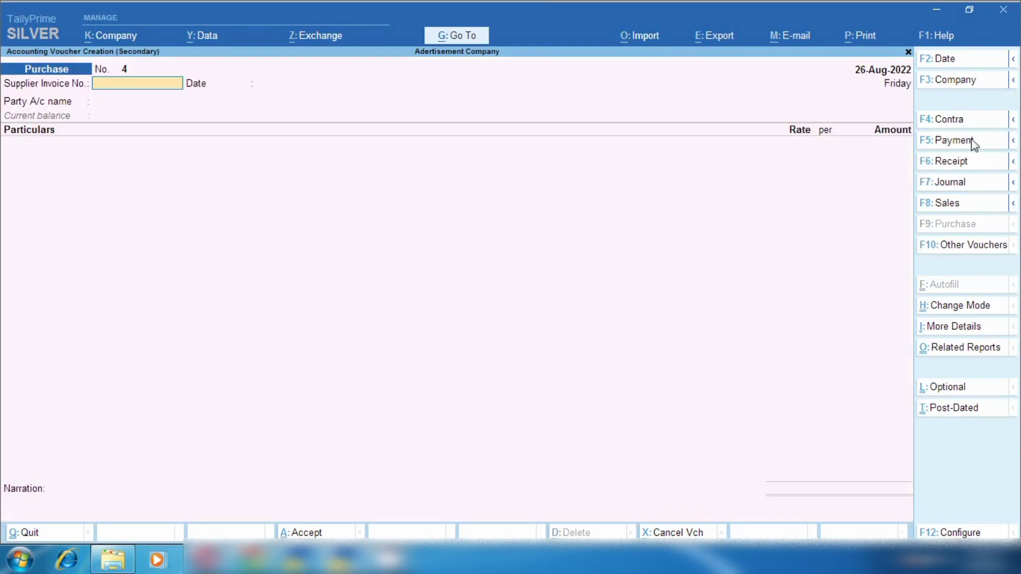
pyautogui.click(972, 140)
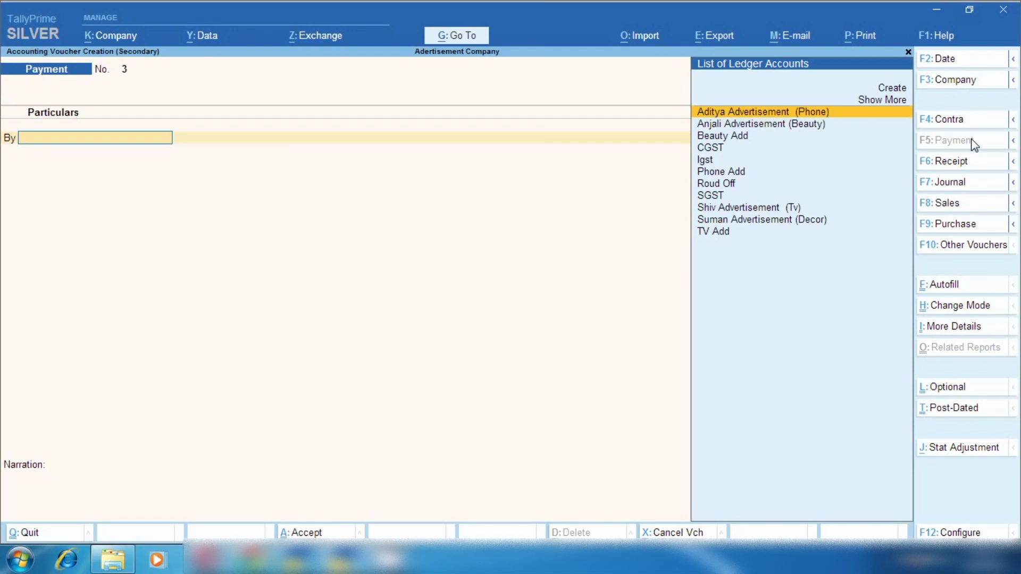
pyautogui.press('Down')
pyautogui.press('Down')
pyautogui.press('Down')
pyautogui.press('Down')
pyautogui.press('Down')
pyautogui.press('Down')
pyautogui.press('Down')
pyautogui.press('Down')
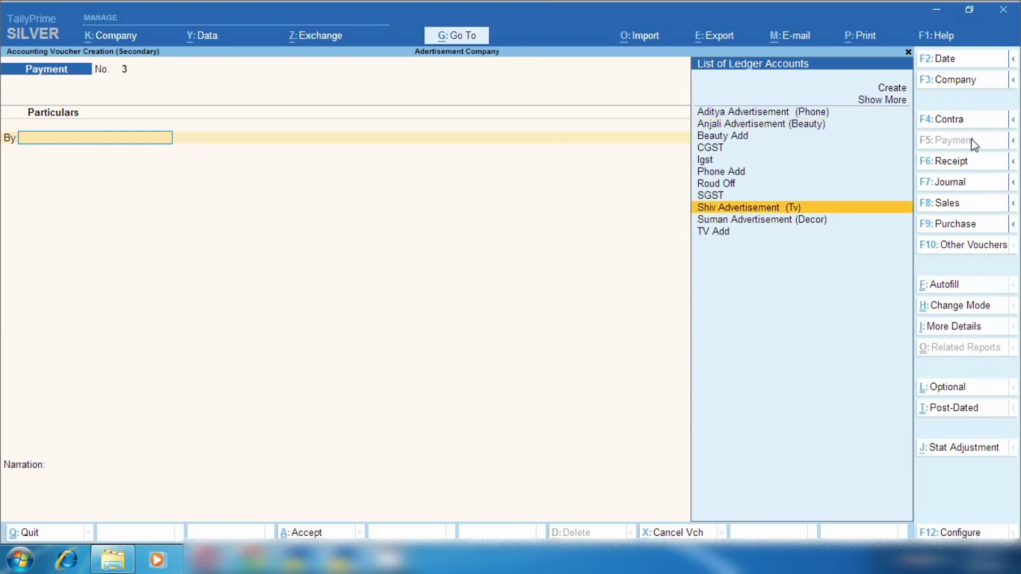
pyautogui.press('Return')
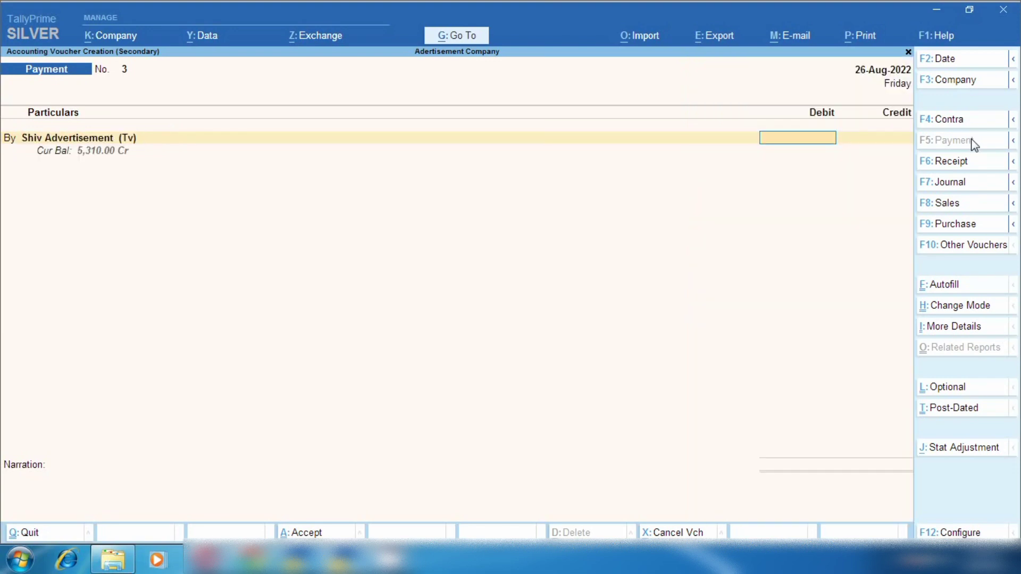
pyautogui.write('5310')
pyautogui.press('Return')
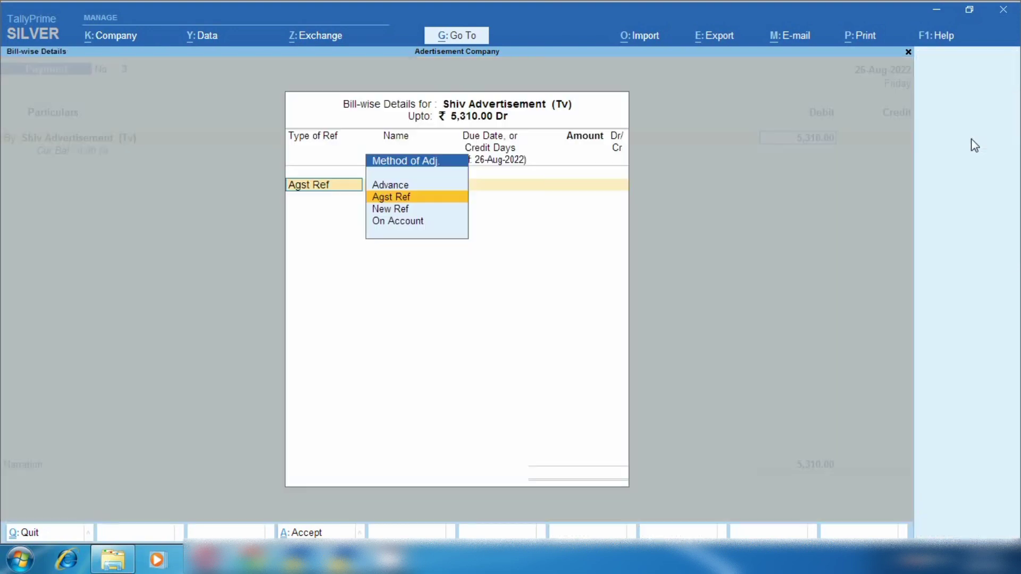
# Allocate the full 5,310.00 payment as Agst Ref to Shiv Advertisement's pending bill 003
pyautogui.press('Return')
pyautogui.press('Return')
pyautogui.press('Return')
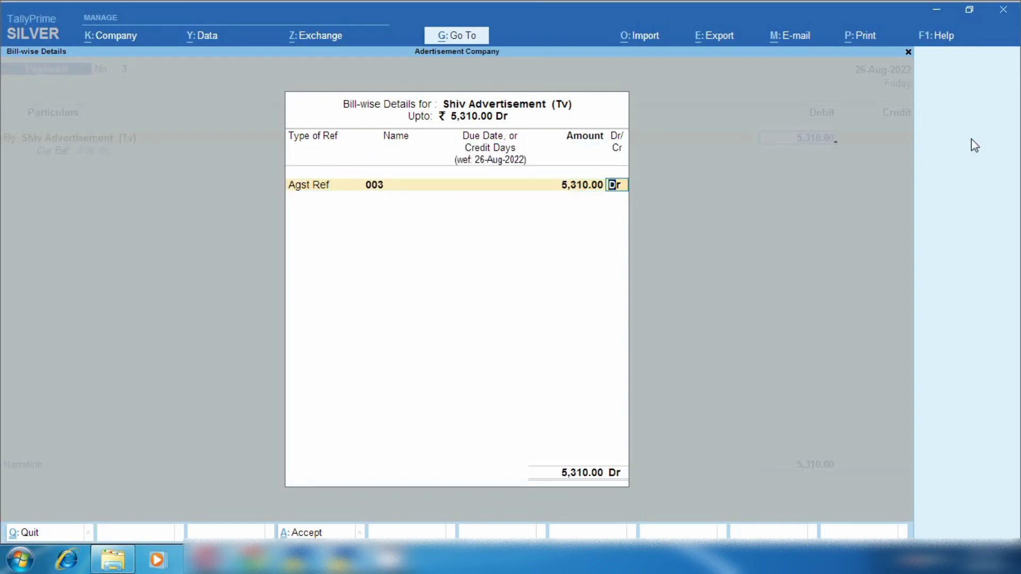
pyautogui.press('Return')
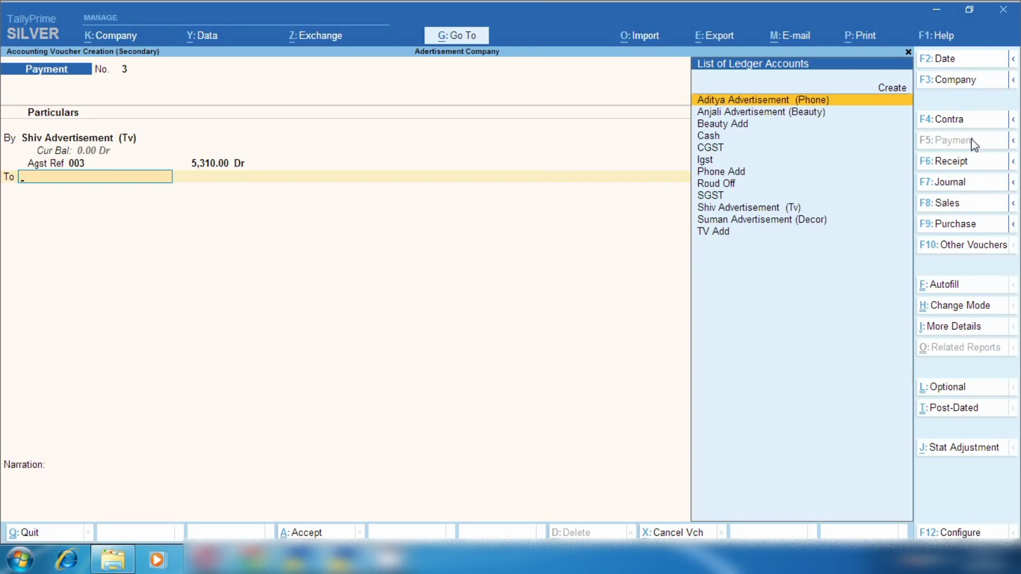
# Credit the Cash ledger with the prefilled 5,310.00, save the payment voucher and return to the Advertisement group summary
pyautogui.write('Casj')
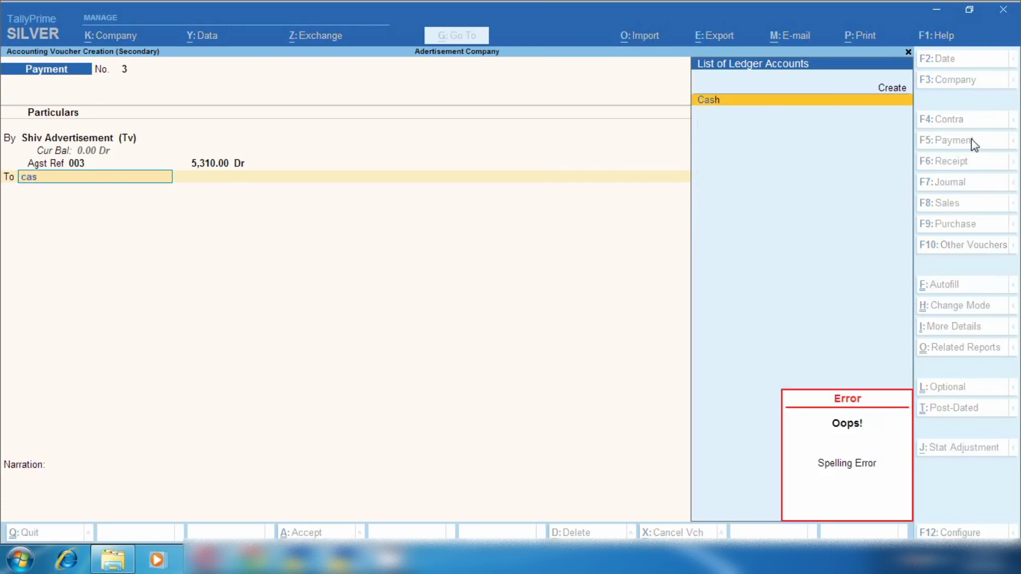
pyautogui.press('Escape')
pyautogui.write('j')
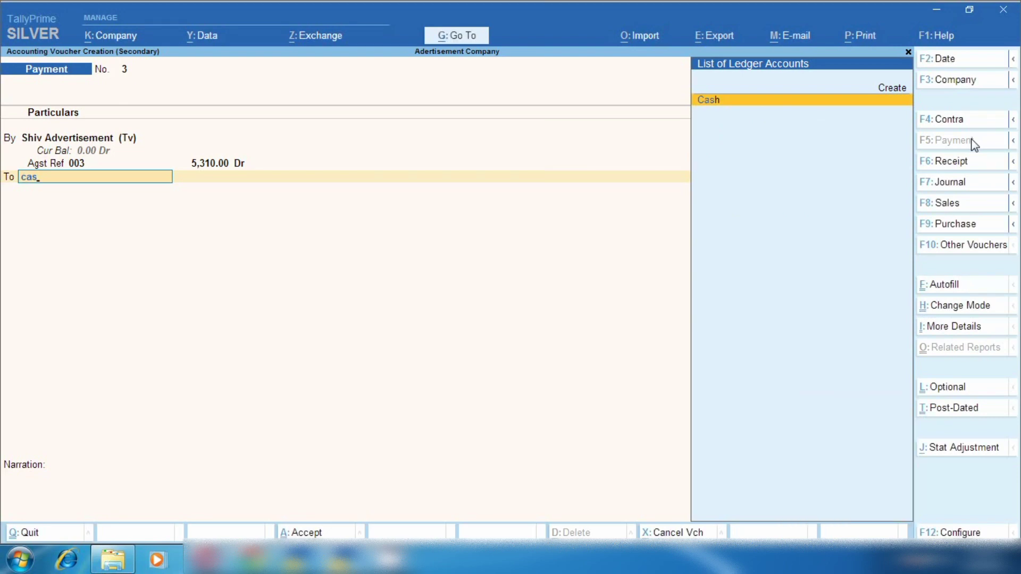
pyautogui.press('Return')
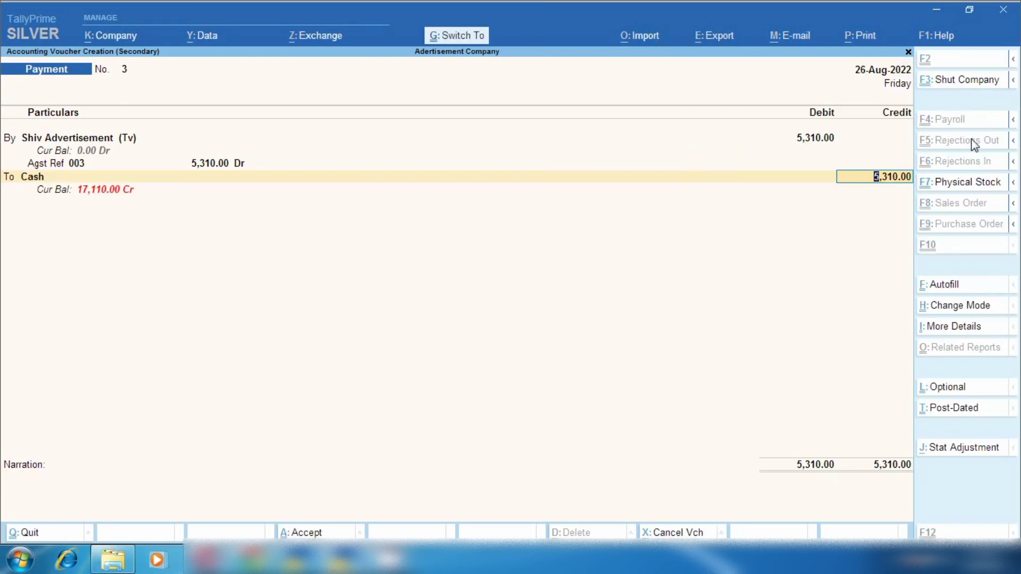
pyautogui.hotkey('ctrl', 'a')
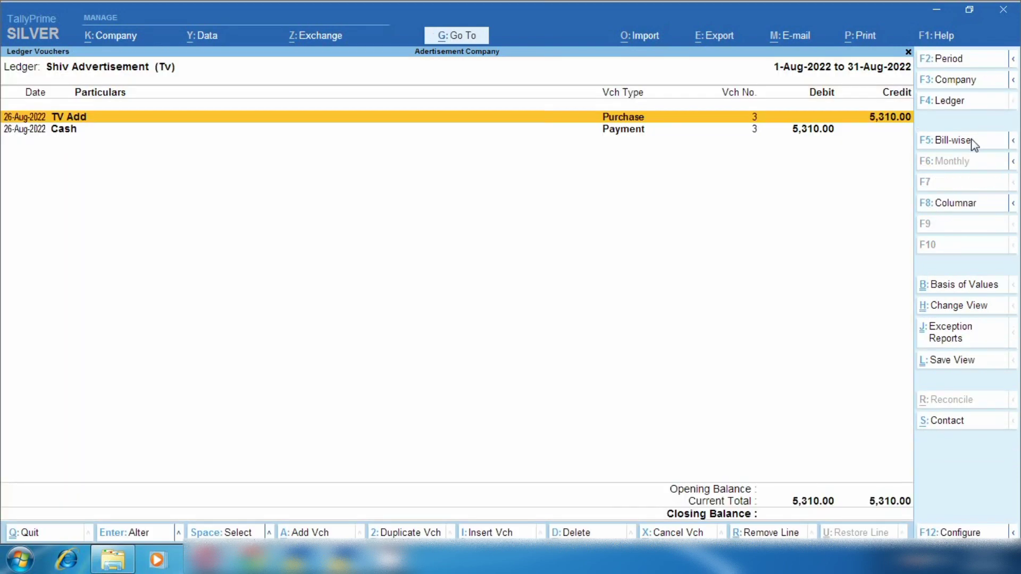
pyautogui.press('Escape')
pyautogui.press('Escape')
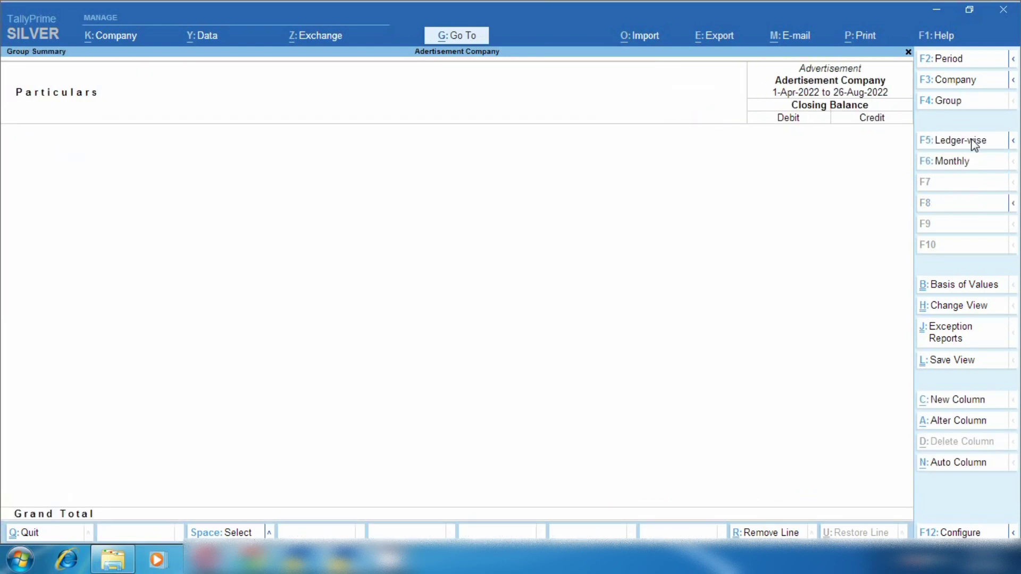